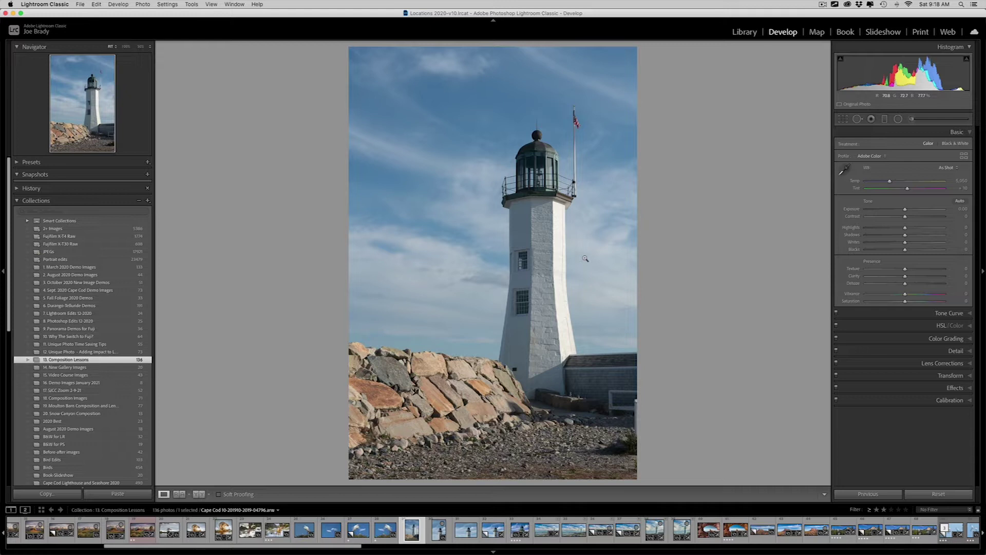
Step: Select the horizontal lighthouse close-up, start Spot Removal, and turn on Visualize Spots with a raised threshold
key("Right")
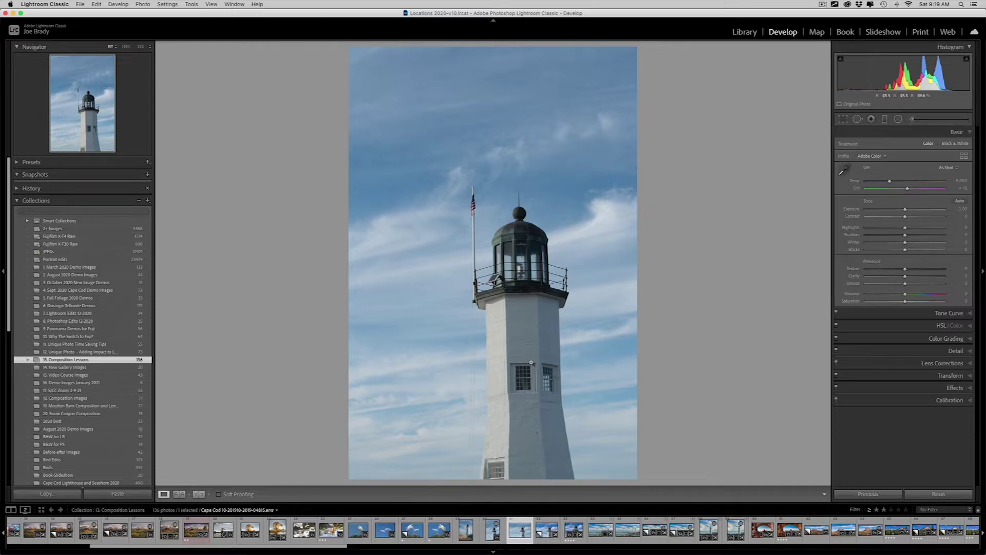
key("Left")
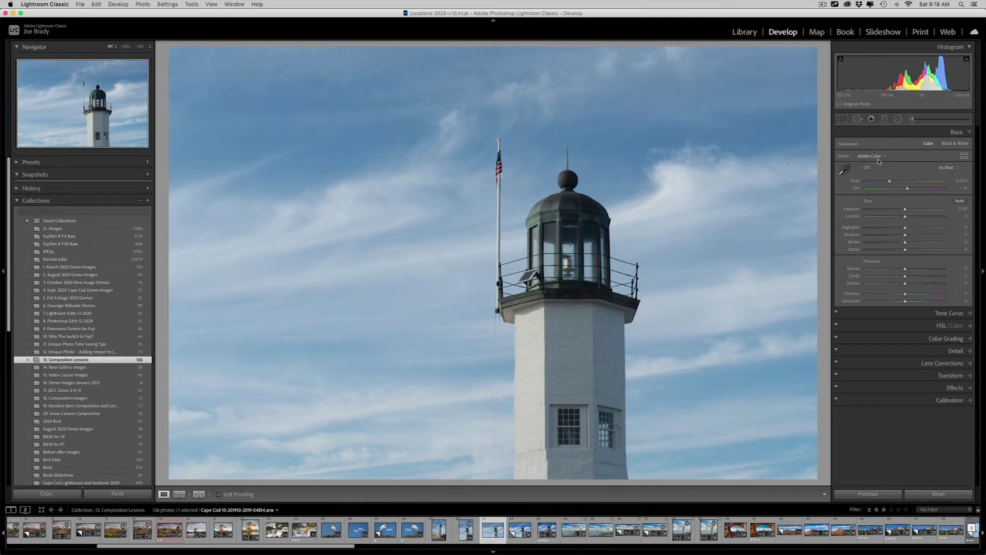
left_click(857, 119)
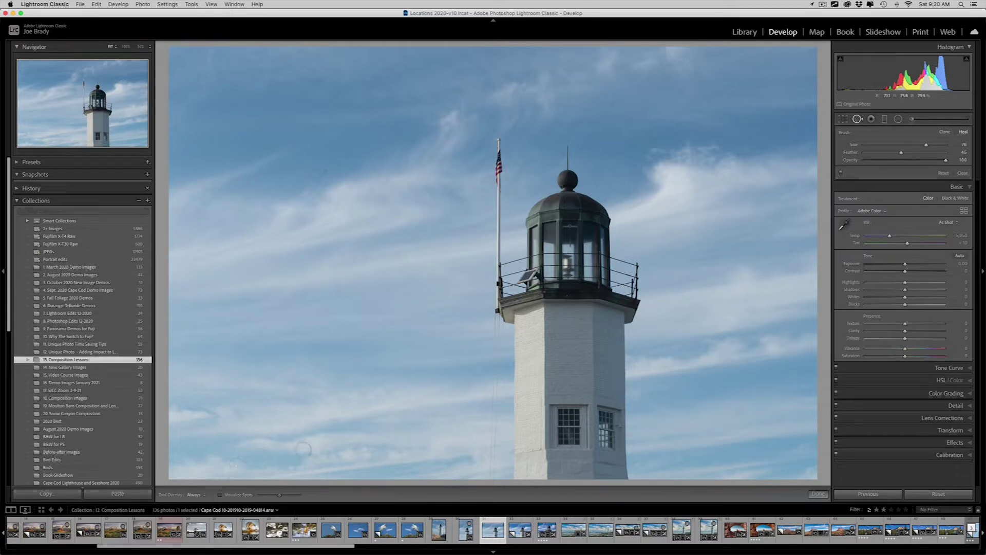
key("a")
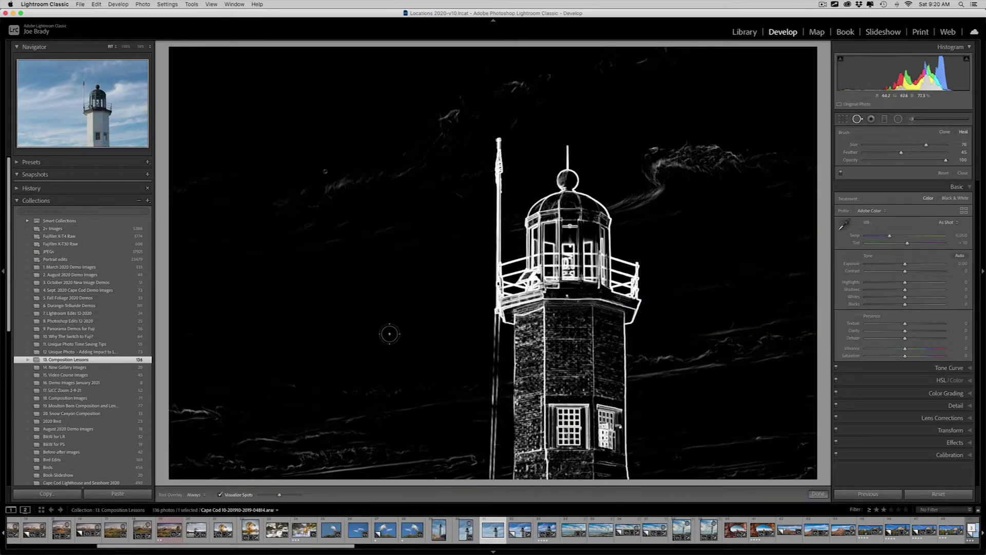
left_click(294, 496)
left_click_drag(294, 495, 298, 494)
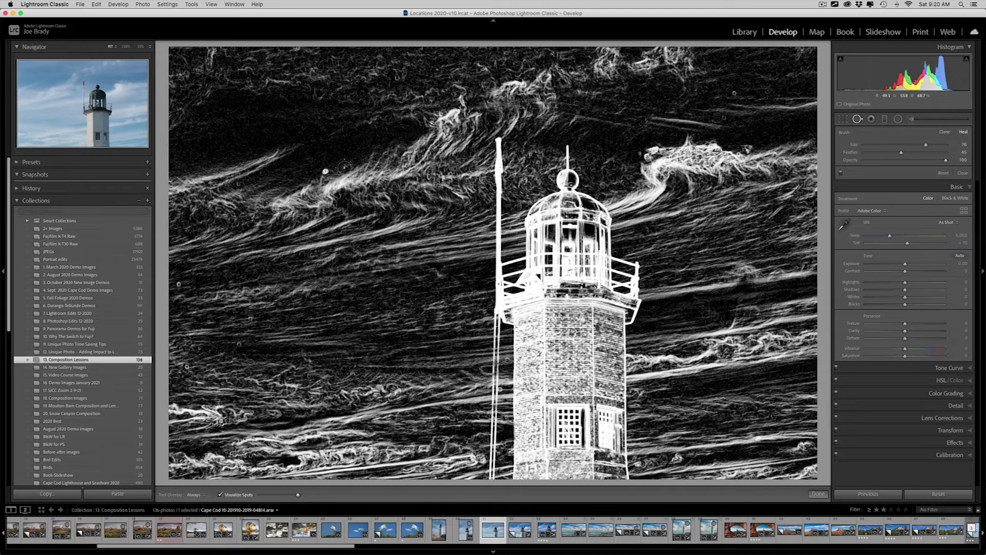
Step: Resize the healing brush and heal the dust spots in the sky on the flagpole side of the lighthouse
scroll(342, 168, "down", 2)
left_click(326, 171)
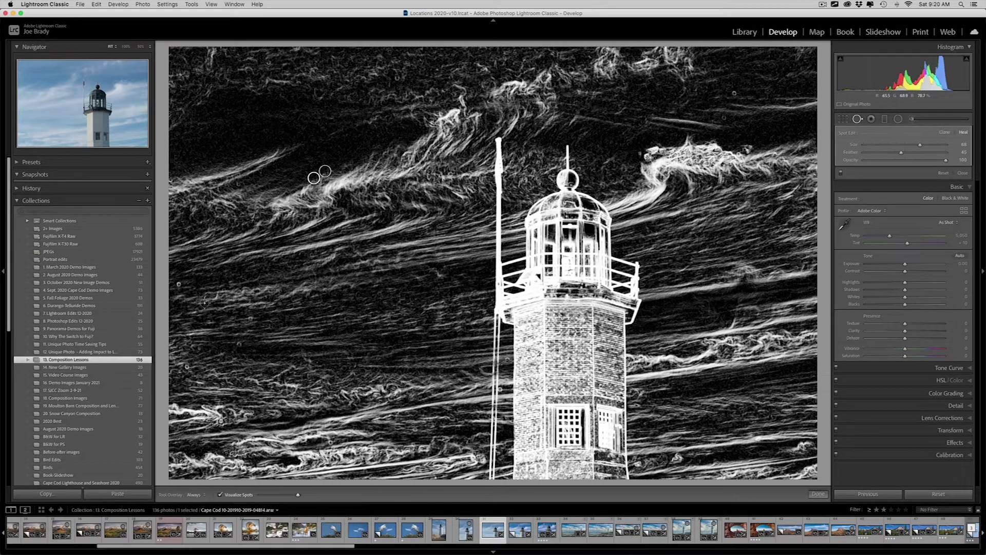
left_click(179, 283)
left_click(239, 343)
key("slash")
left_click(187, 367)
left_click(319, 443)
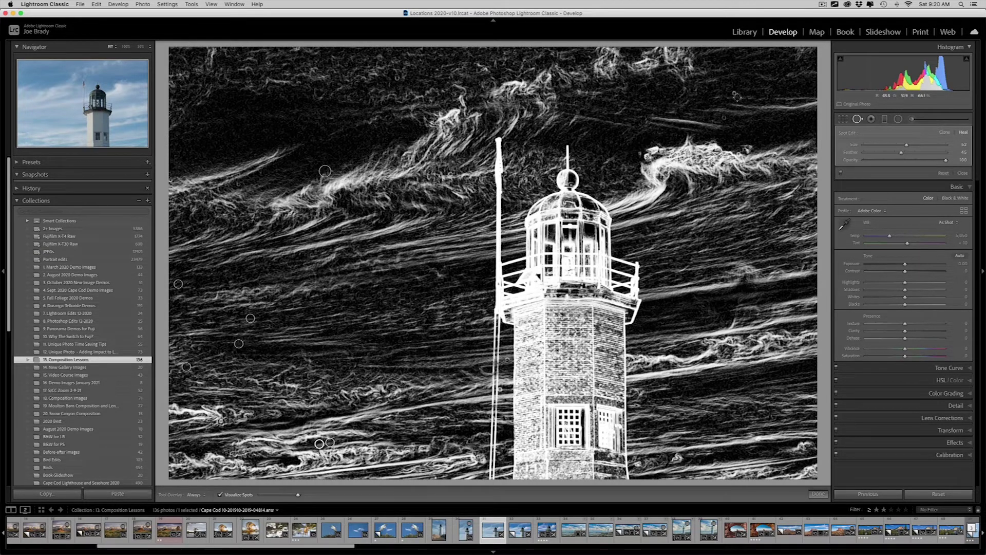
Step: Heal the two dust spots in the upper sky beyond the lantern room, checking with spot visualization off and on
left_click(725, 91)
left_click(725, 117)
key("a")
key("a")
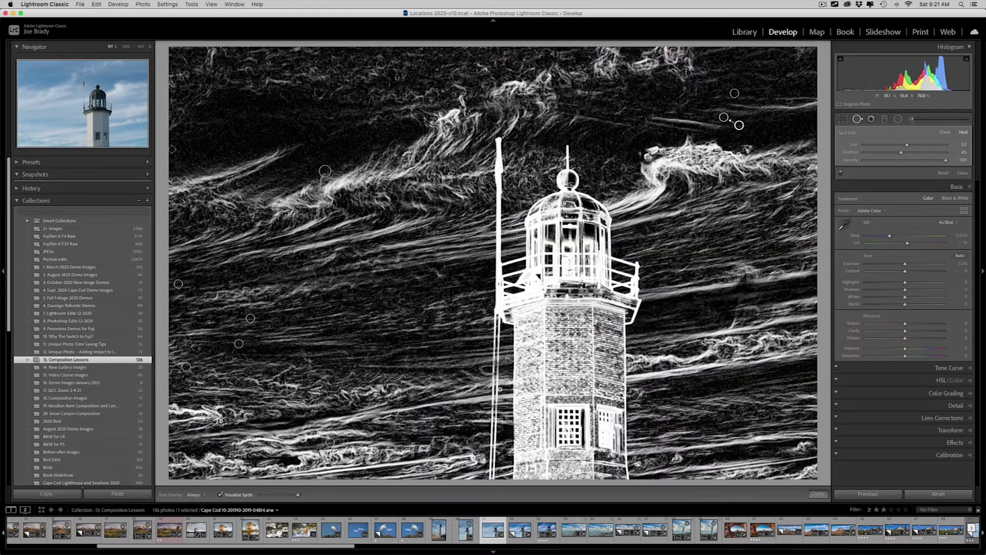
Step: Try to heal the dust spot between the flagpole ropes and the tower, sampling the sky just below it
left_click(138, 49)
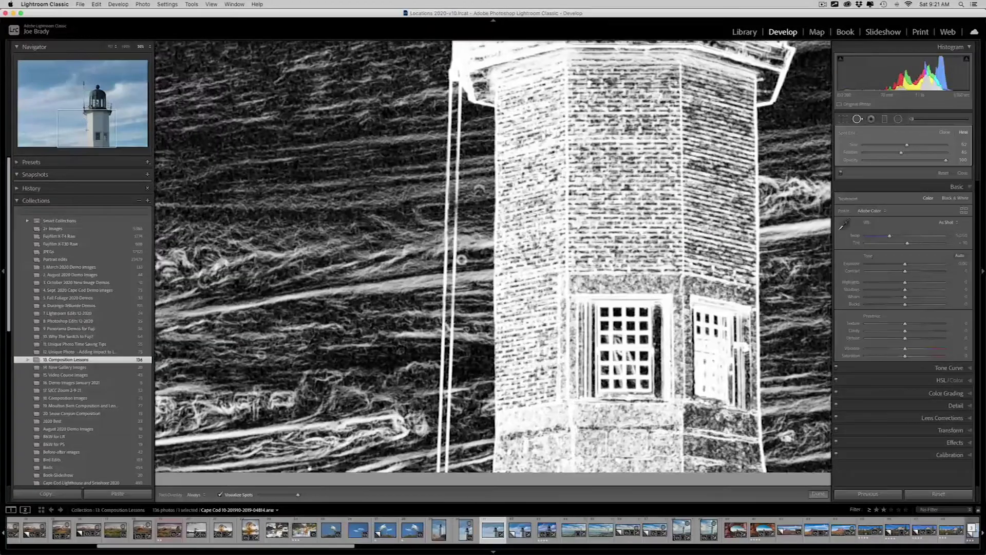
left_click_drag(462, 260, 404, 297)
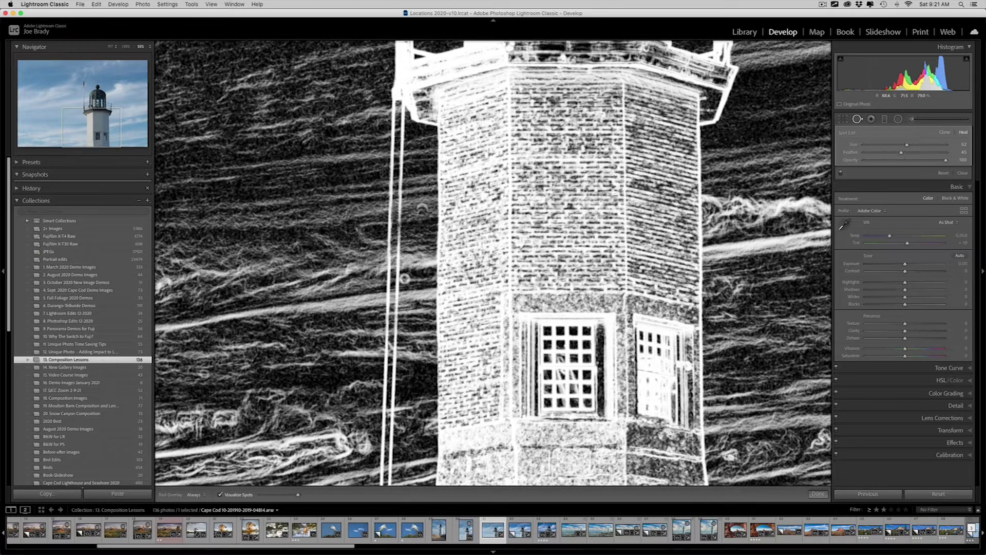
left_click(405, 279)
mouse_move(385, 281)
left_mouse_down()
mouse_move(405, 281)
mouse_move(406, 325)
left_mouse_up()
key("a")
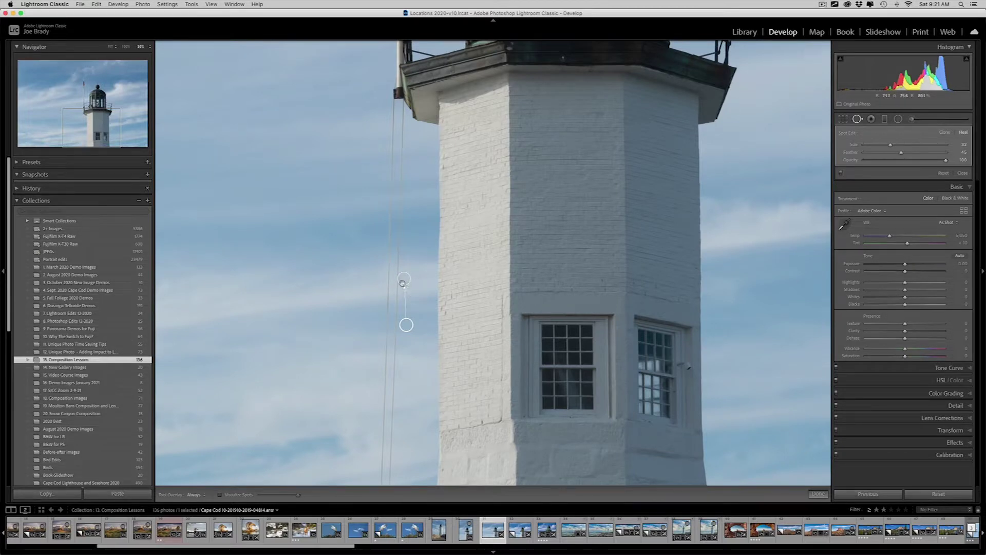
left_click(126, 46)
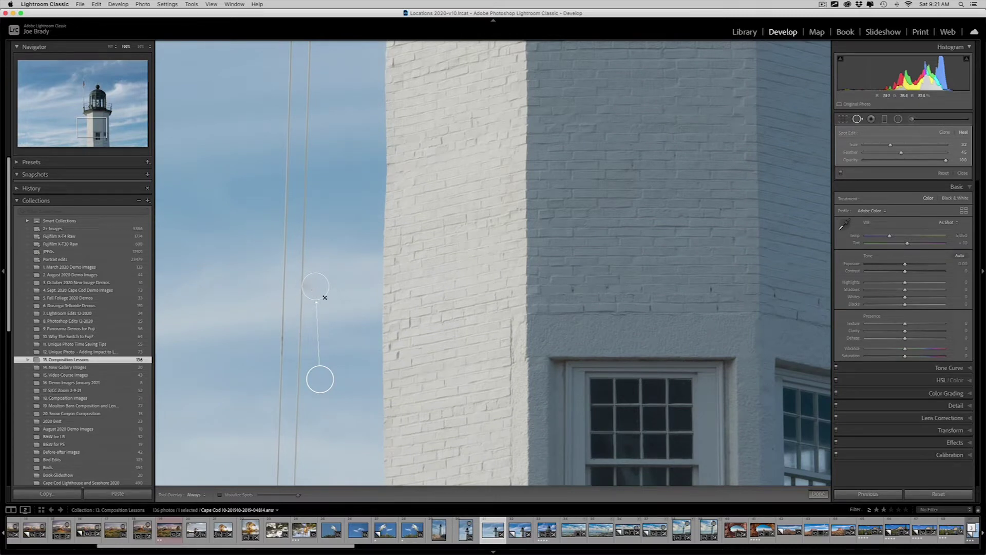
Step: Undo the heal beside the flagpole ropes
key("super+z")
key("super+z")
key("super+z")
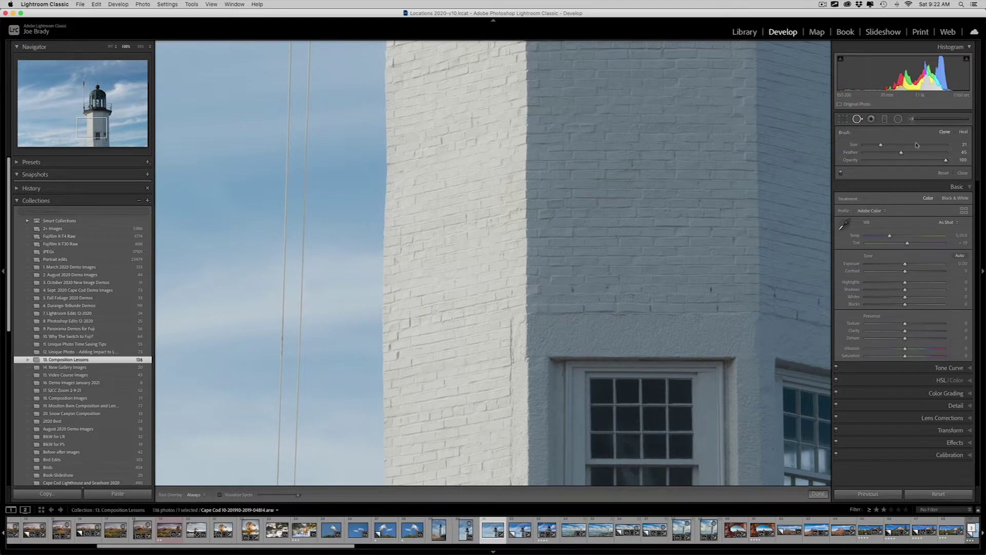
Step: Clone out the dust spot beside the flagpole ropes with Feather 25 and adjacent sky, and finish spot removal
left_click_drag(902, 152, 885, 153)
mouse_move(316, 277)
left_mouse_down()
mouse_move(315, 292)
mouse_move(321, 283)
left_mouse_up()
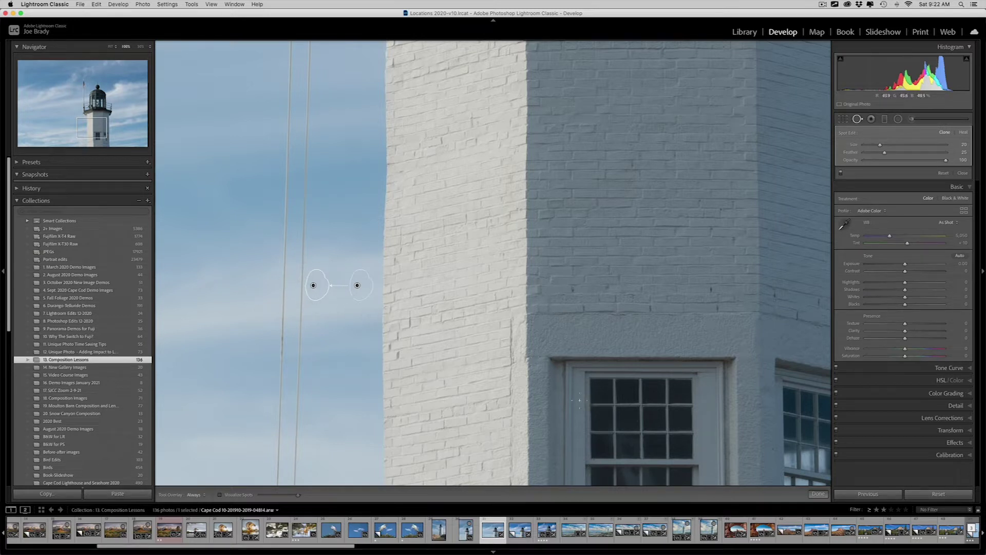
left_click(819, 494)
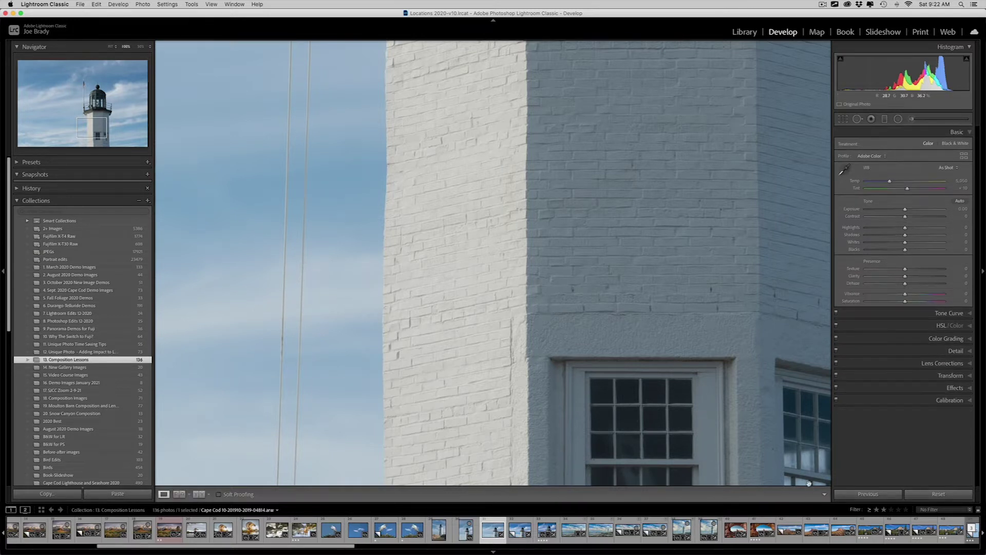
Step: Reopen Spot Removal and inspect the whole photo for remaining dust with spot visualization on and off
key("q")
key("a")
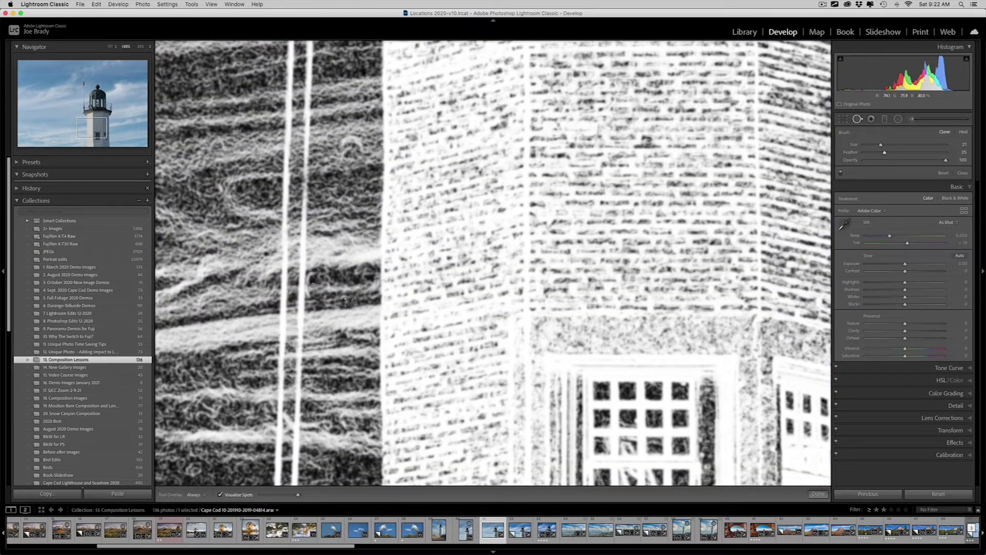
key("z")
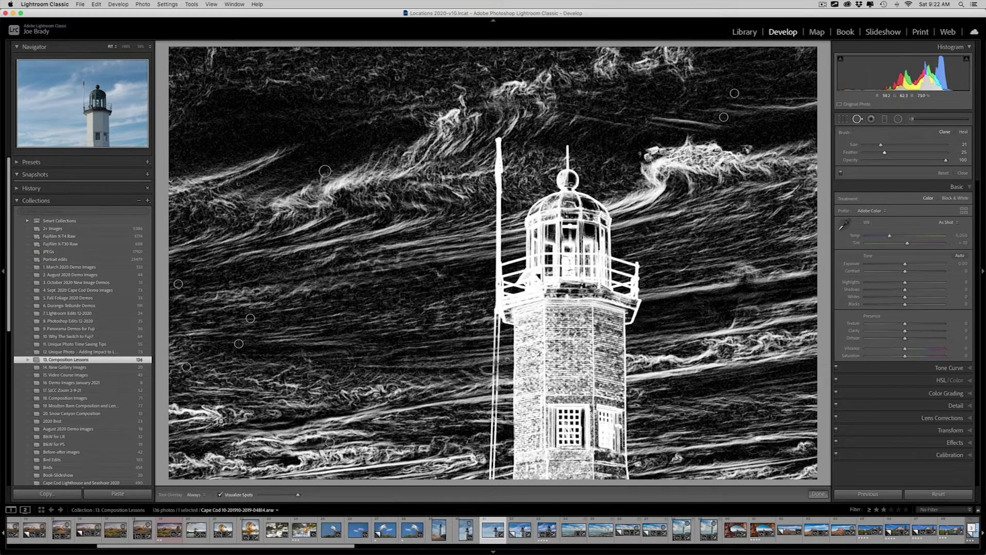
key("a")
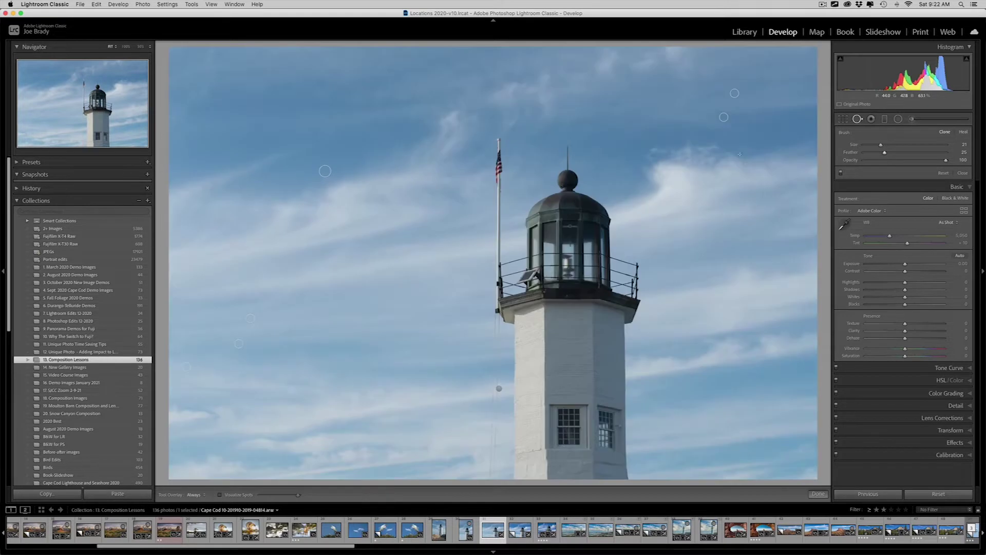
key("a")
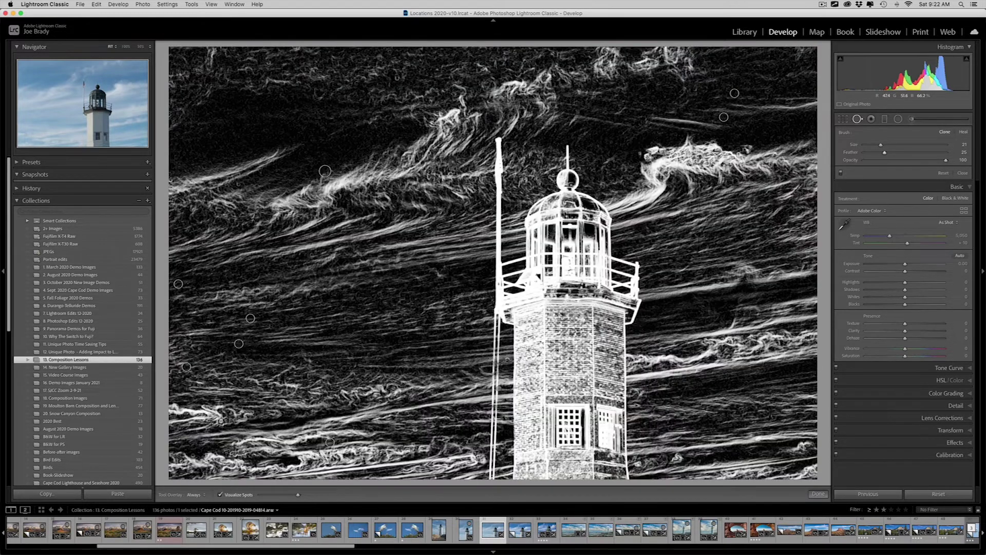
Step: Set the spot brush size to 28 and compare the bright cloud beside the lantern room with and without spot visualization
scroll(741, 156, "down", 6)
left_click(141, 46)
scroll(628, 202, "up", 10)
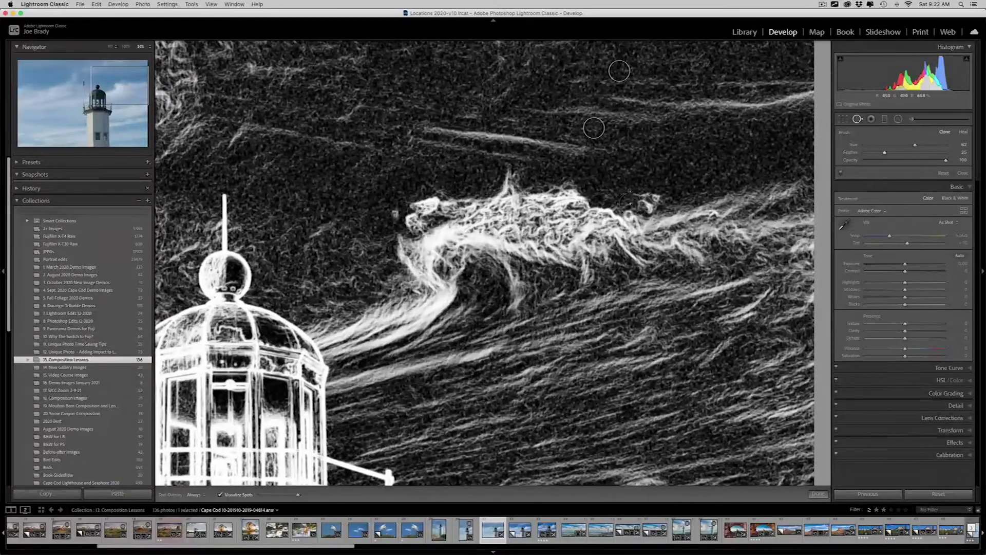
key("bracketleft")
key("bracketleft")
key("bracketleft")
key("a")
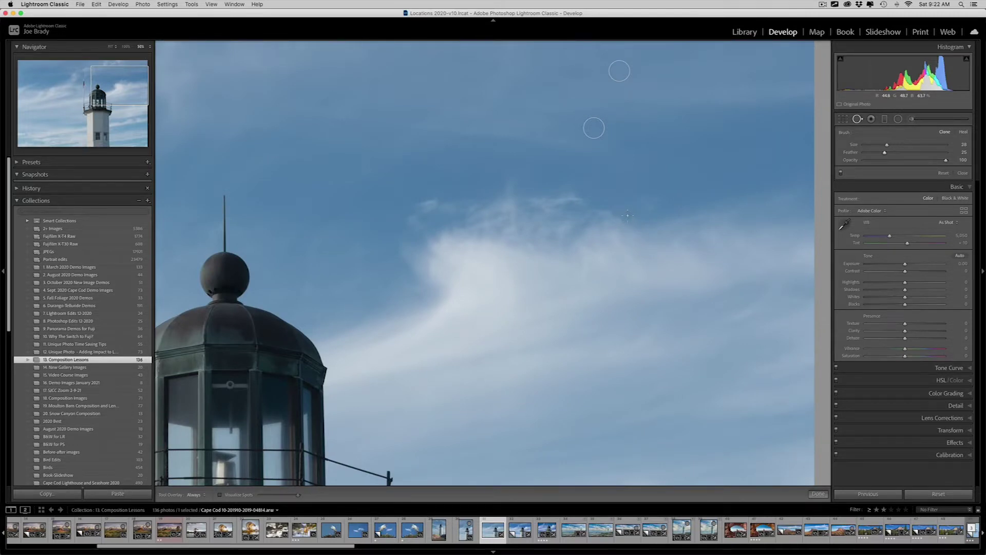
key("a")
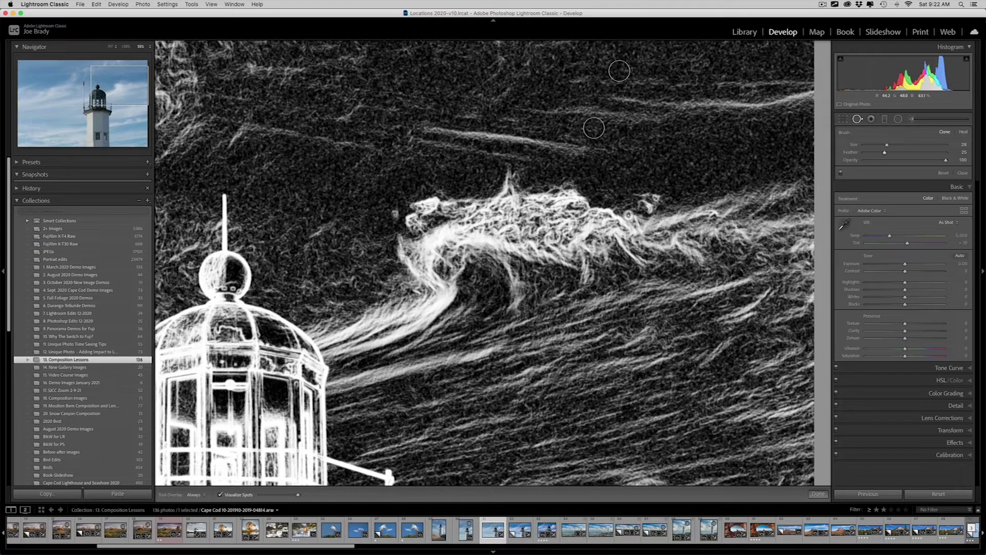
Step: Remove the dust spot at the upper edge of the bright cloud using Heal, and finish spot removal
left_click(628, 214)
left_click(964, 132)
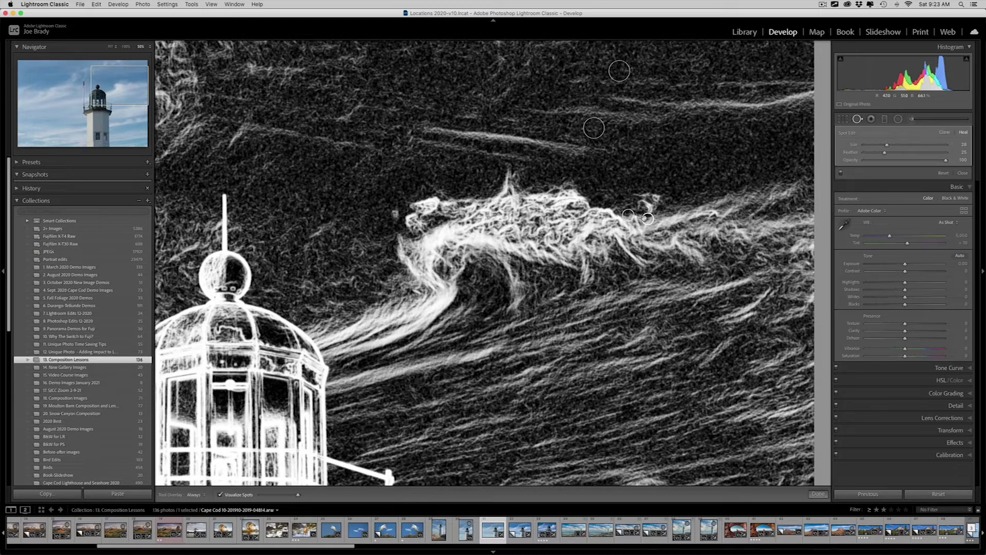
key("a")
key("z")
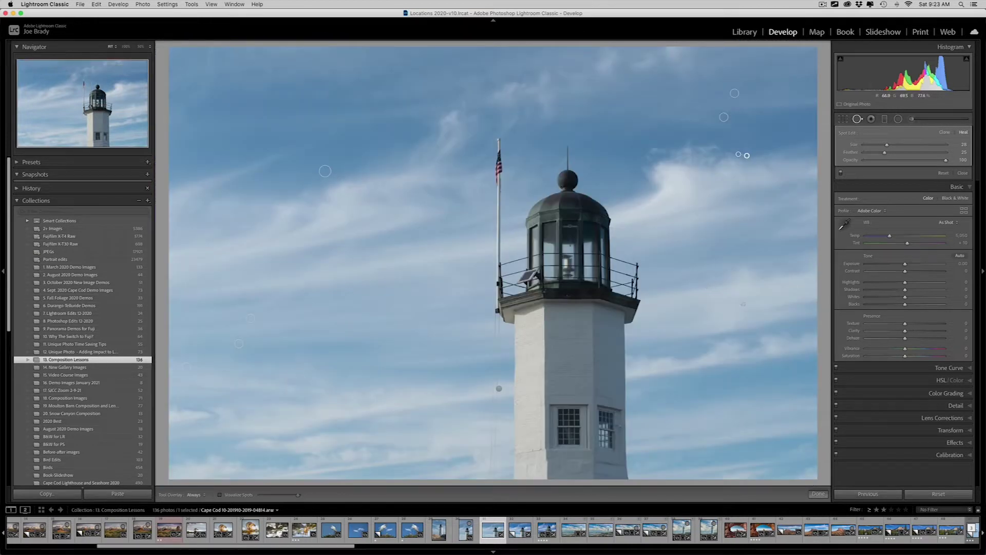
left_click(818, 494)
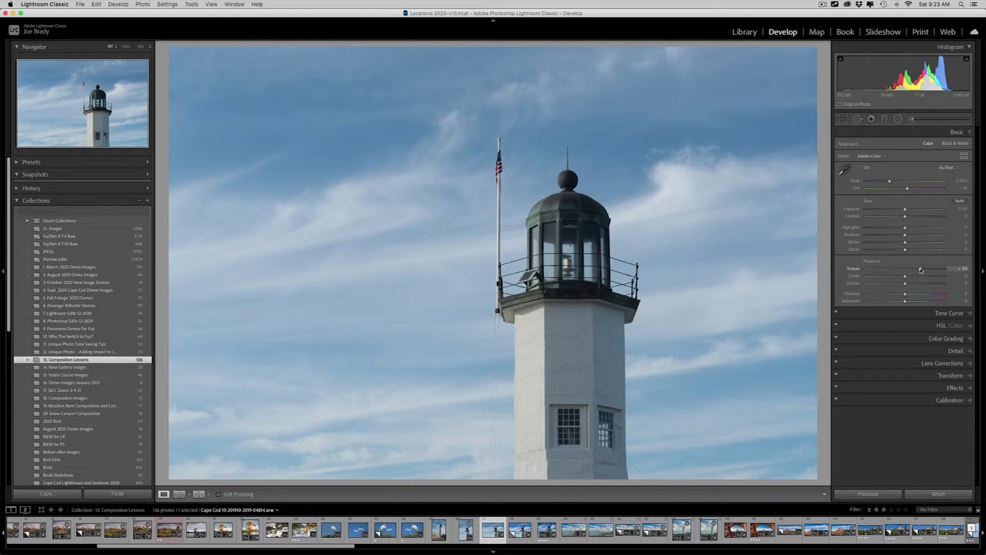
Step: Set Texture to +39, Clarity to +26, Vibrance to +20, Saturation to +29 and Shadows to +52
left_click(921, 269)
left_click(915, 276)
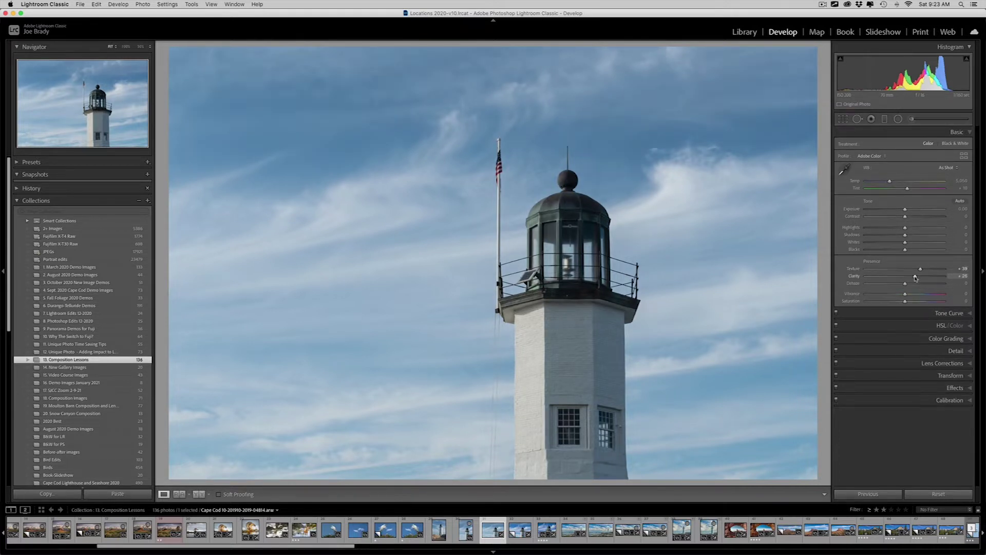
left_click(915, 294)
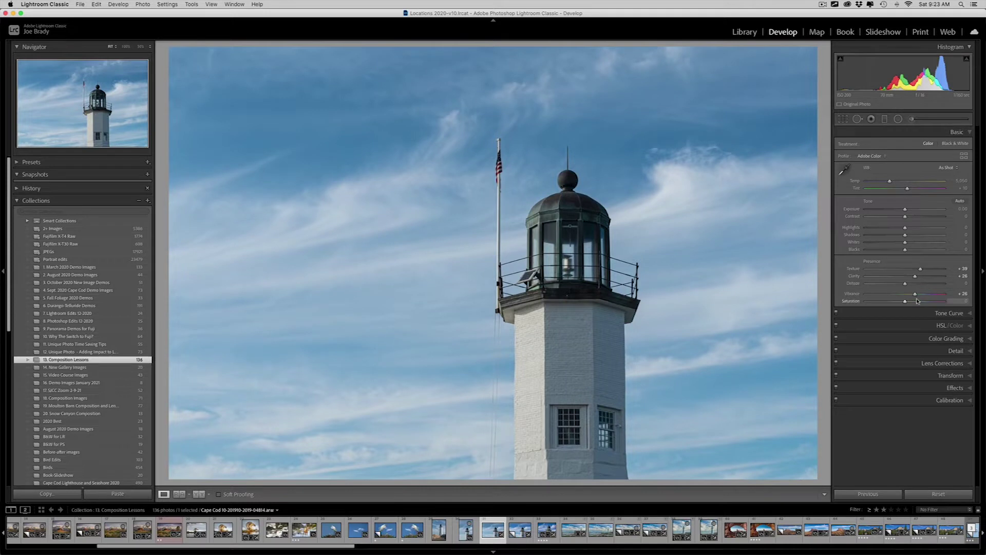
left_click(919, 302)
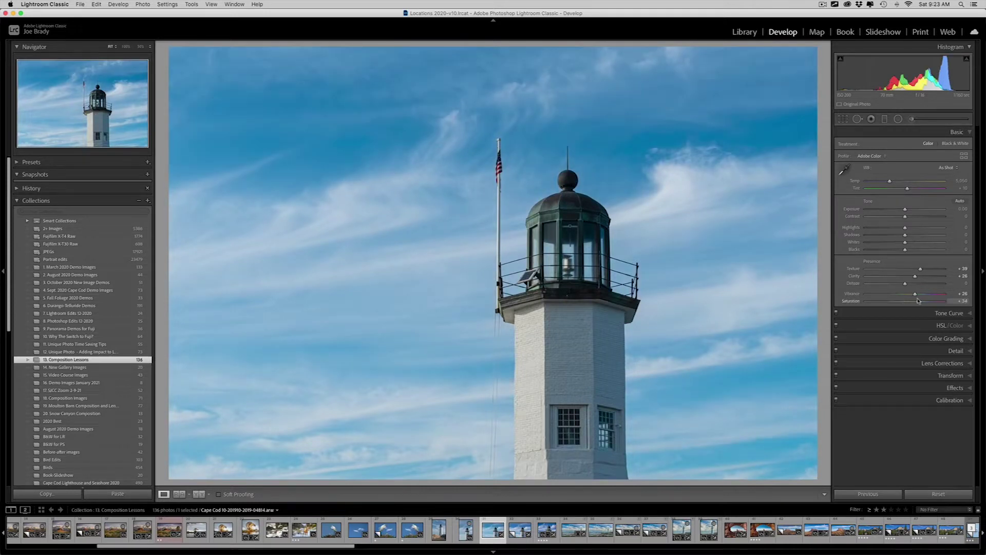
left_click_drag(916, 294, 914, 294)
left_click(916, 301)
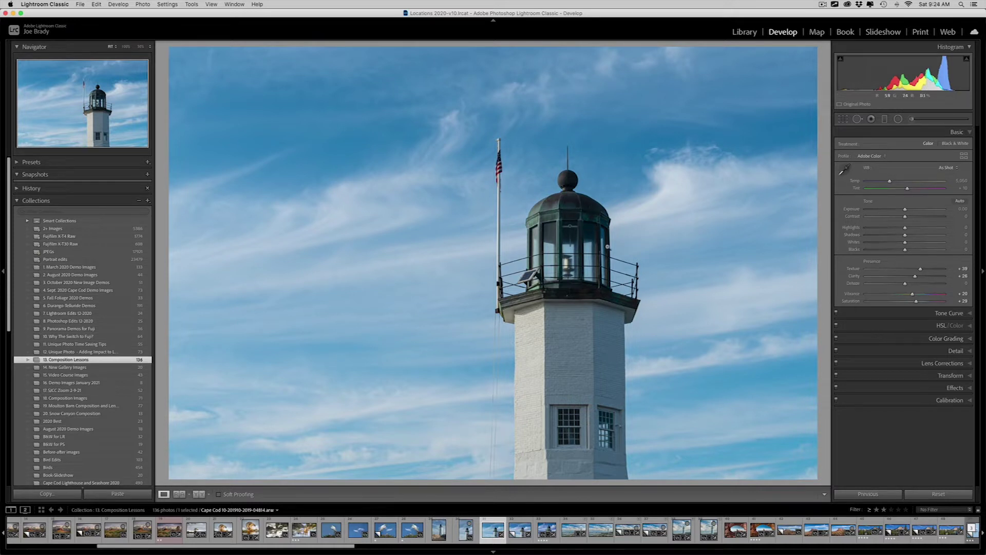
left_click_drag(918, 234, 926, 236)
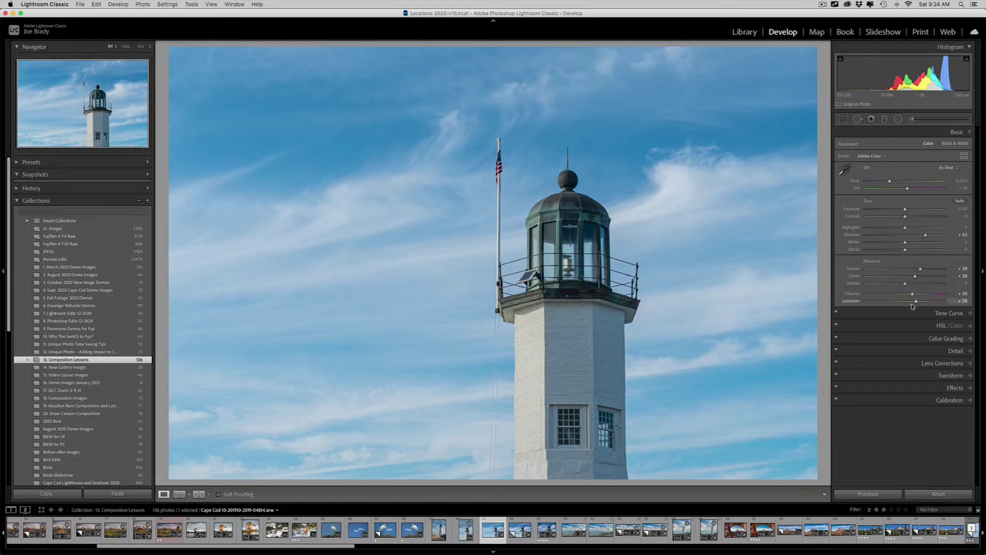
Step: Use HSL targeted adjustment on the sky for about Aqua hue -2, Blue hue +12 and Blue luminance -20
left_click(940, 327)
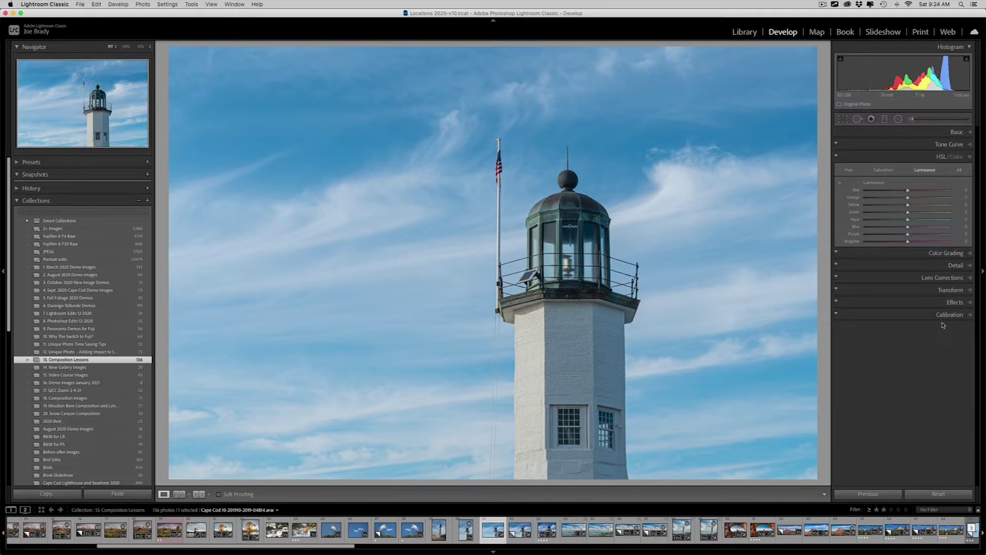
left_click(849, 171)
left_click(840, 184)
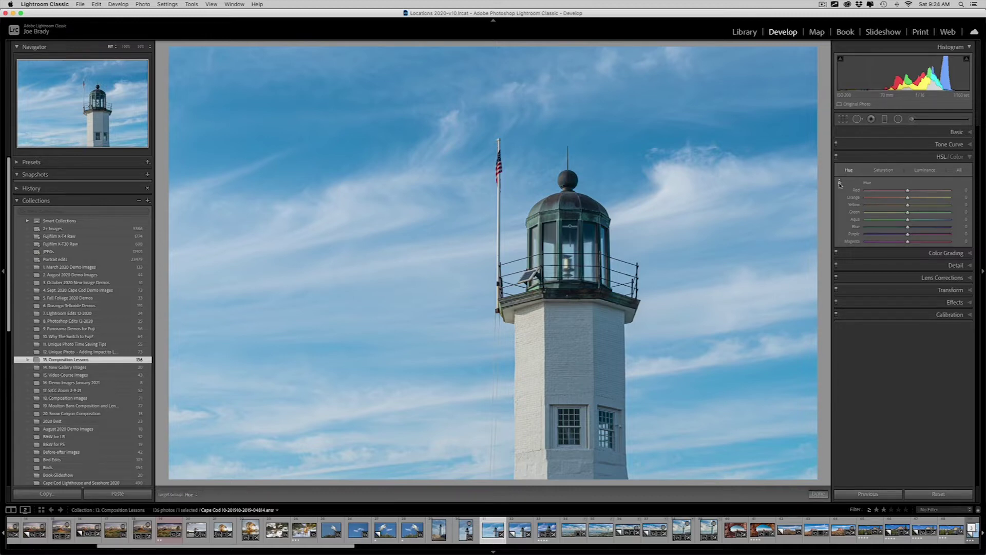
left_click_drag(348, 152, 348, 87)
left_click_drag(349, 135, 348, 147)
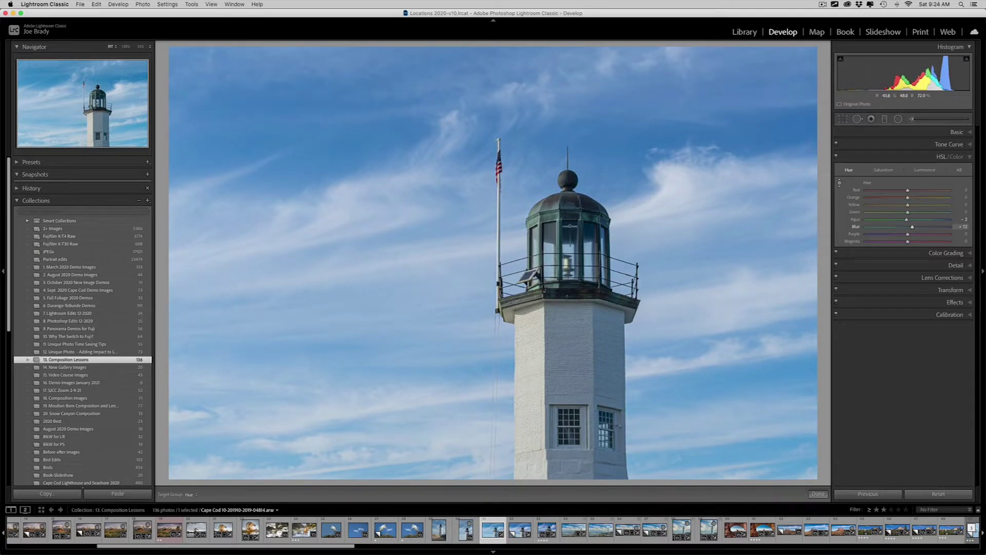
left_click_drag(348, 148, 349, 149)
left_click(924, 169)
left_click_drag(337, 144, 370, 194)
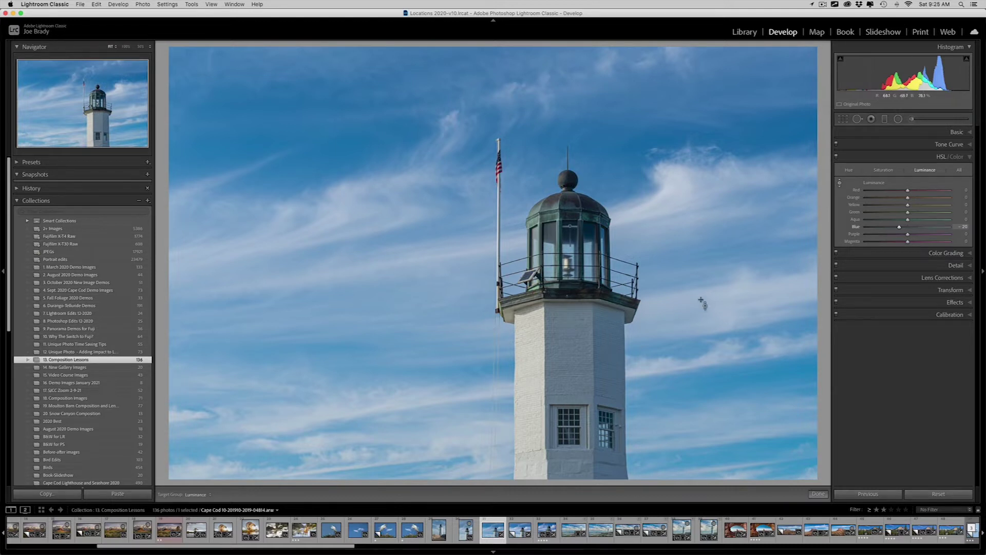
Step: With the Adjustment Brush and mask overlay on, paint the lantern room's dome and centre, and its right gallery edge at brush size 4.0
left_click(912, 119)
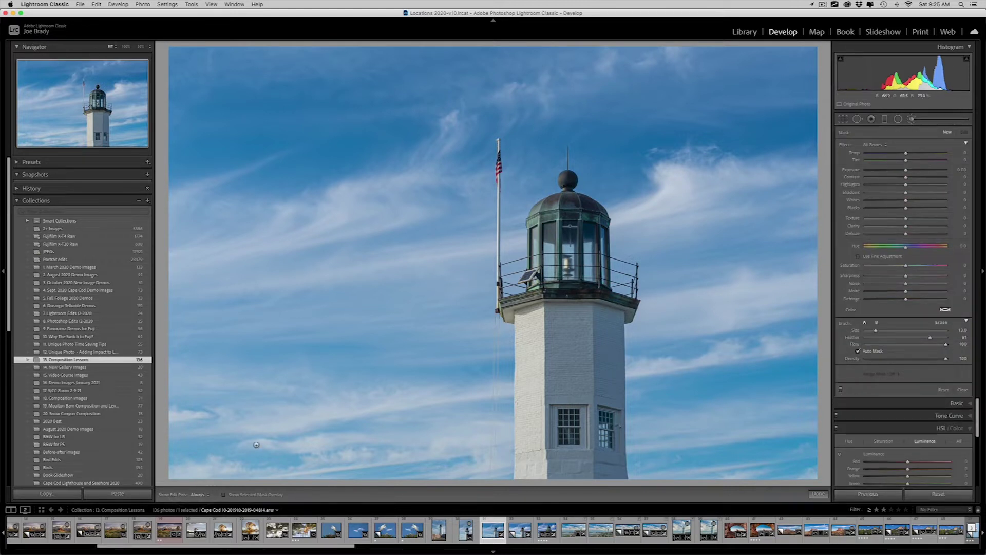
key("o")
key("h")
mouse_move(568, 213)
left_mouse_down()
mouse_move(578, 215)
mouse_move(544, 226)
mouse_move(555, 267)
mouse_move(601, 293)
left_mouse_up()
key("h")
key("bracketleft")
key("bracketleft")
key("bracketleft")
left_click_drag(590, 292, 636, 304)
key("h")
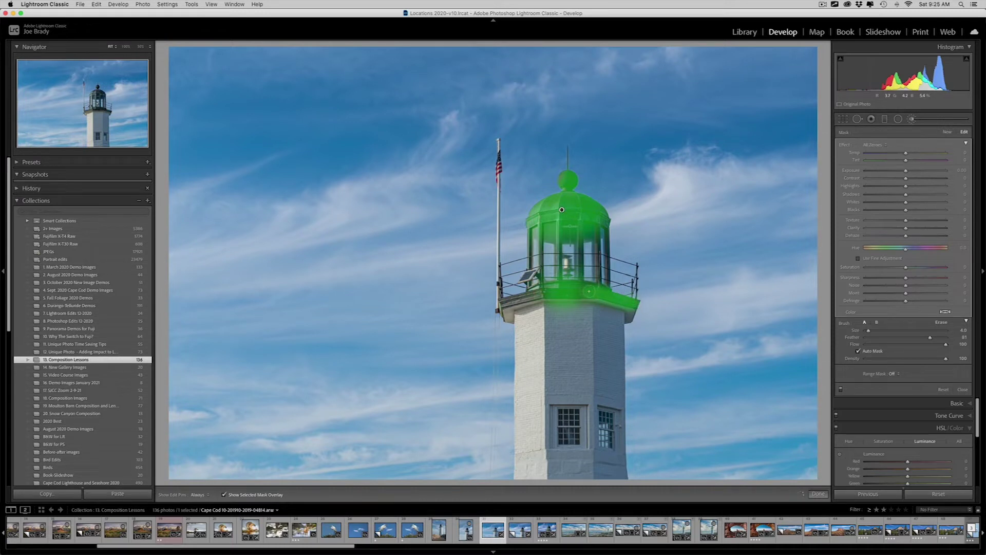
Step: Extend the brush mask over the left gallery edge and the lantern room's window frames, and hide the mask overlay
key("h")
left_click_drag(542, 296, 501, 305)
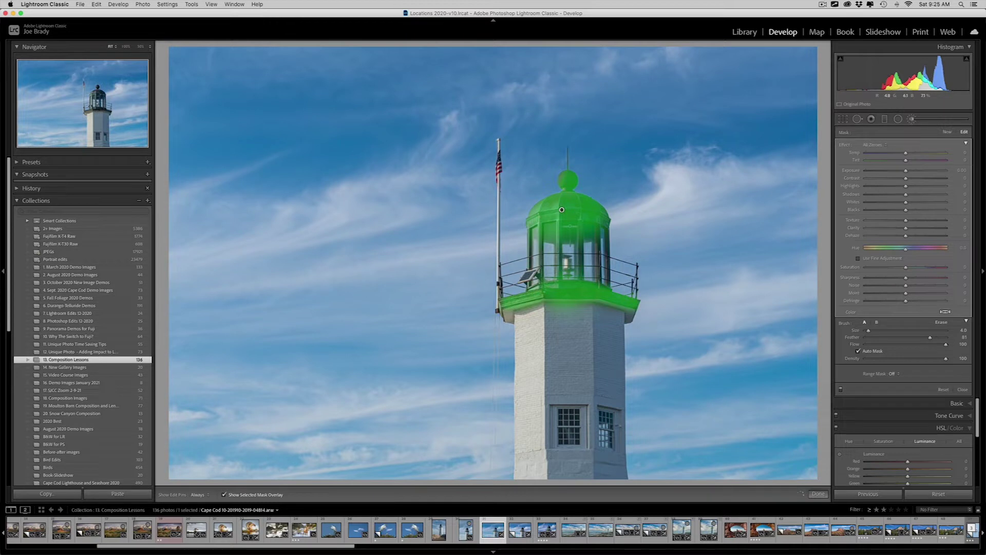
key("h")
left_click_drag(580, 238, 545, 230)
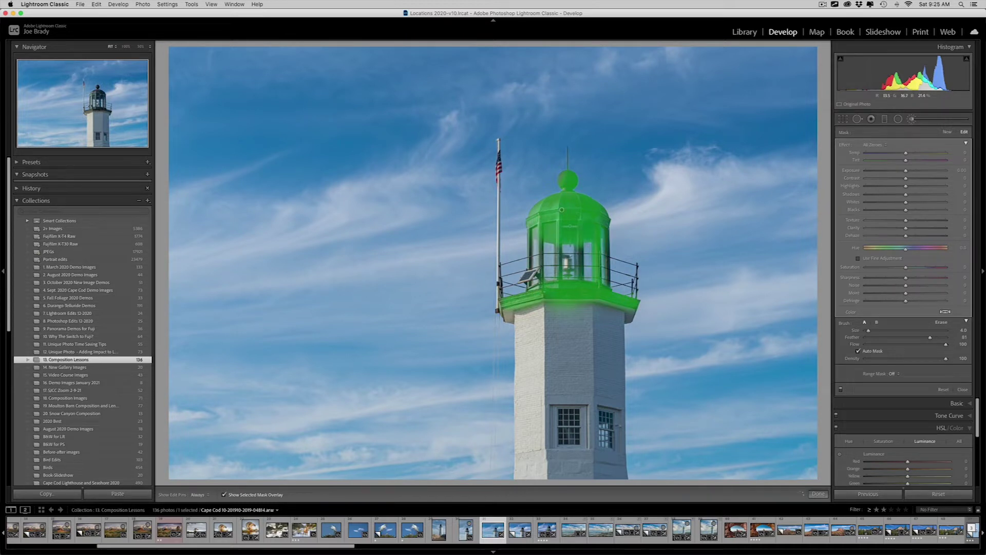
key("h")
left_click_drag(560, 246, 559, 277)
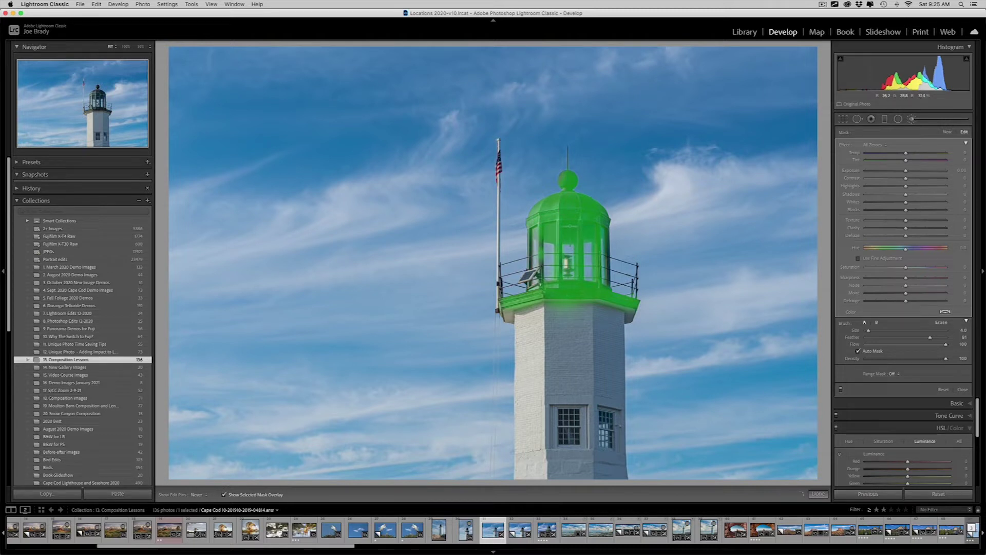
key("h")
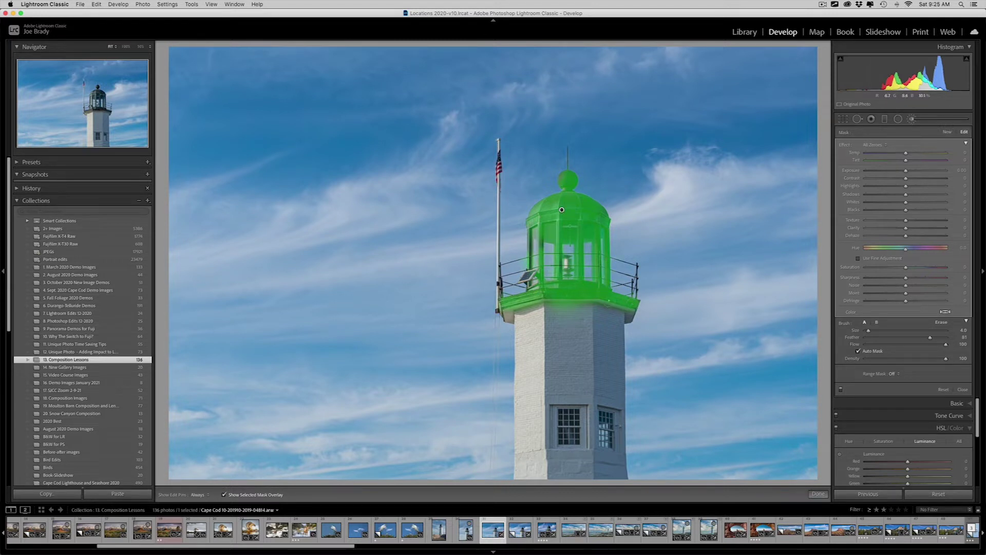
key("o")
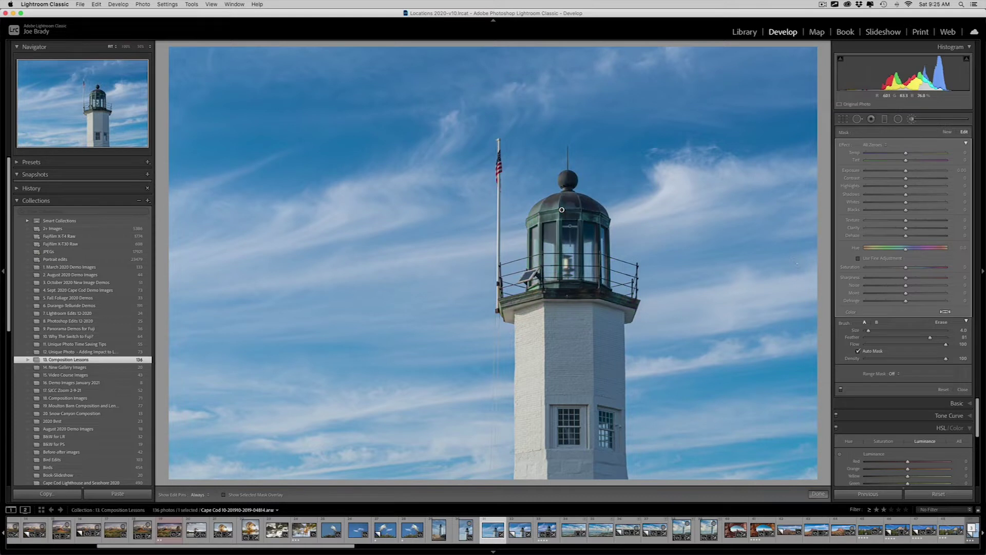
Step: Give the lantern room mask Saturation 50 and Clarity 23, raise its Exposure and Dehaze slightly, and finish the brush adjustment
left_click_drag(912, 174, 910, 172)
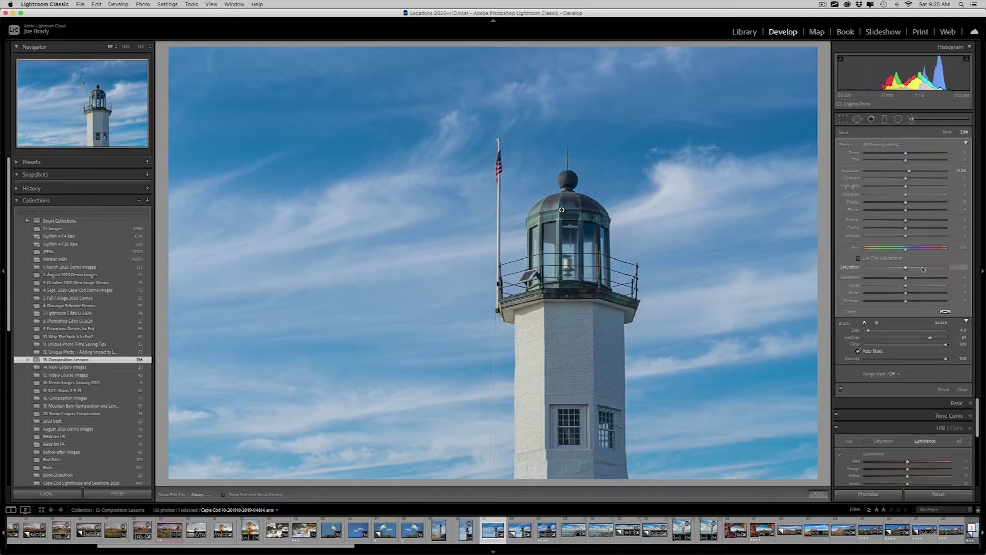
left_click_drag(924, 268, 924, 269)
left_click_drag(905, 227, 915, 229)
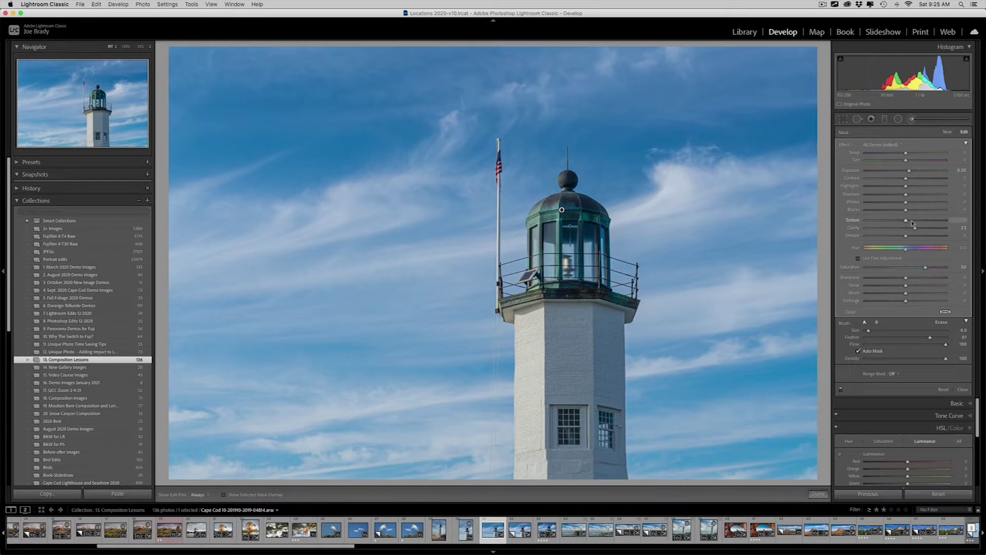
left_click_drag(907, 238, 910, 237)
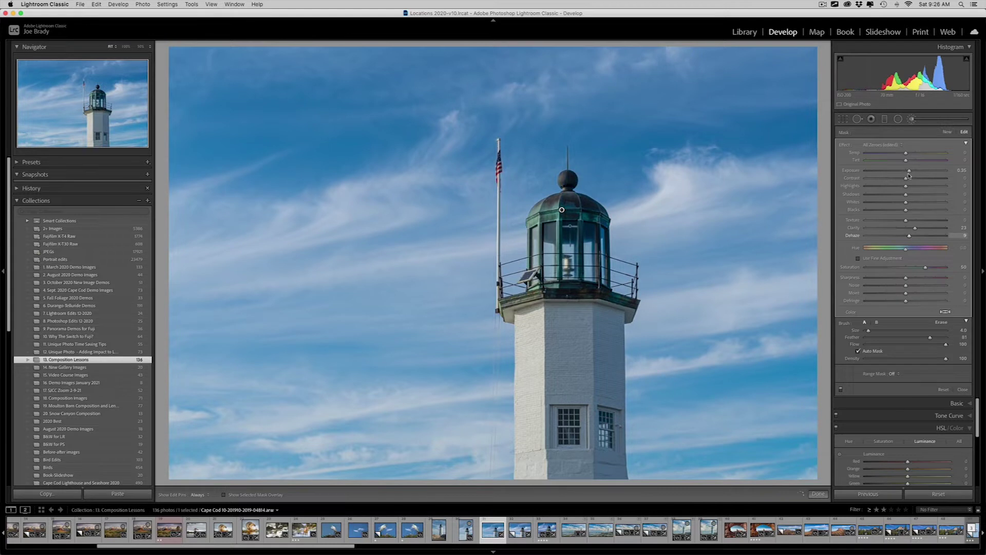
left_click_drag(910, 171, 912, 171)
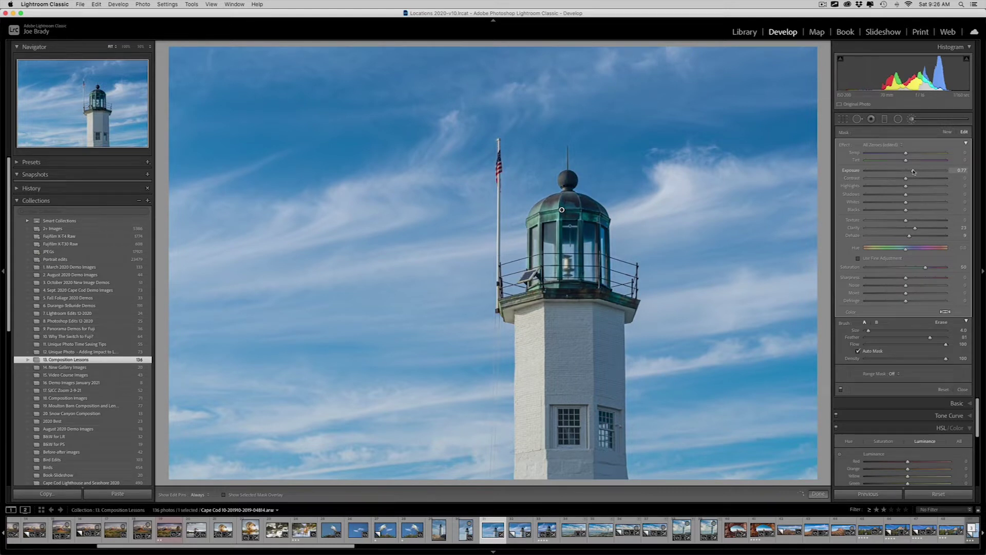
left_click_drag(913, 171, 912, 171)
left_click(819, 494)
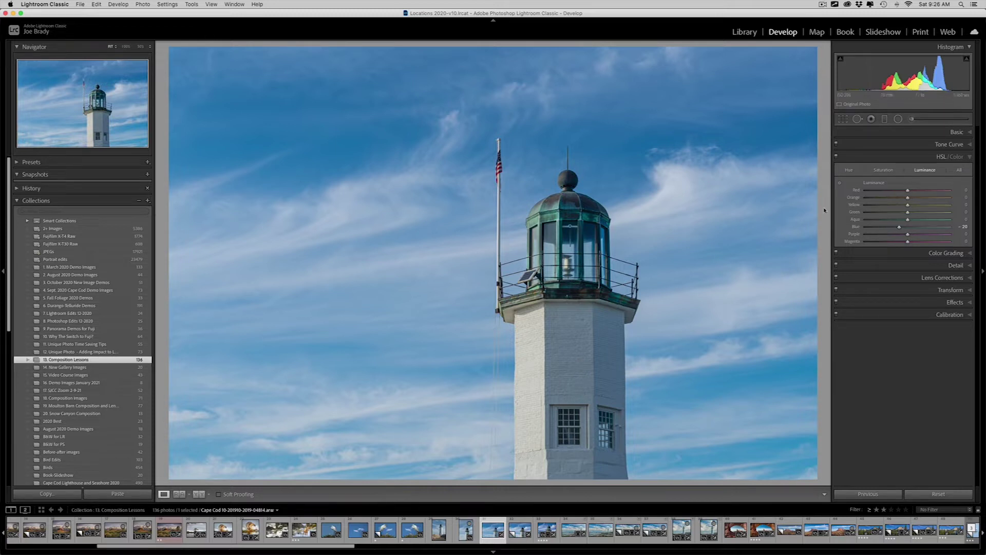
Step: Crop the photo to a 1 x 1 square framed tighter around the lighthouse, with the tower slightly right of centre
left_click(844, 121)
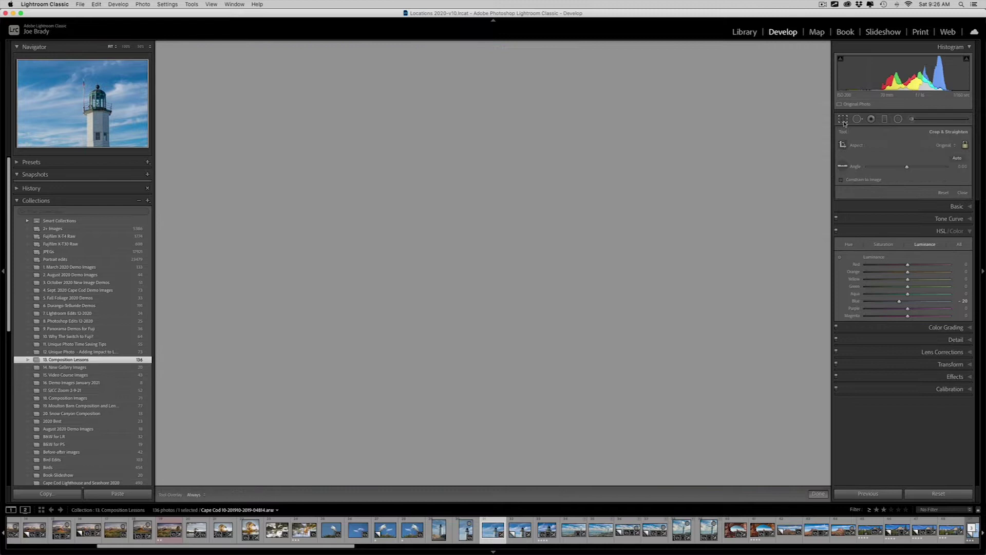
left_click(946, 147)
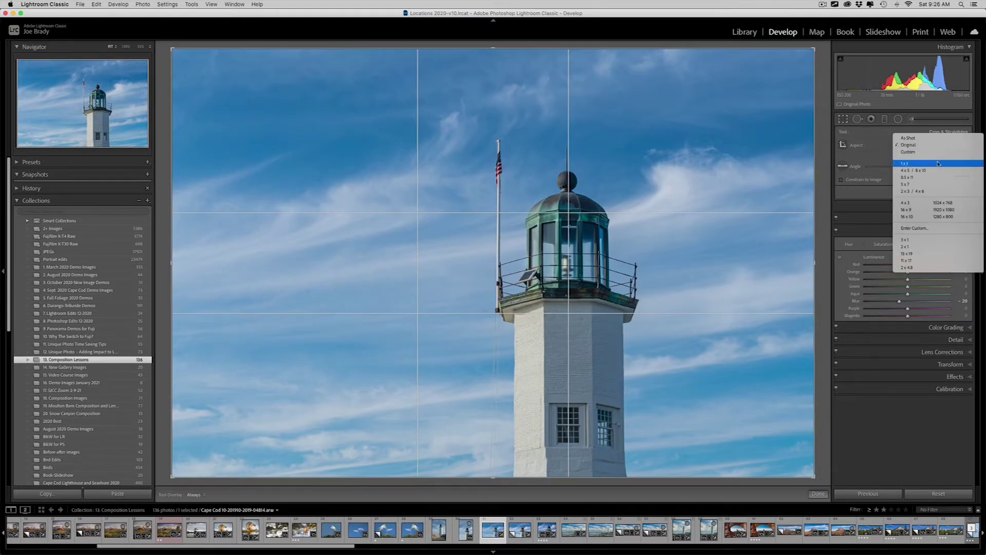
left_click(938, 165)
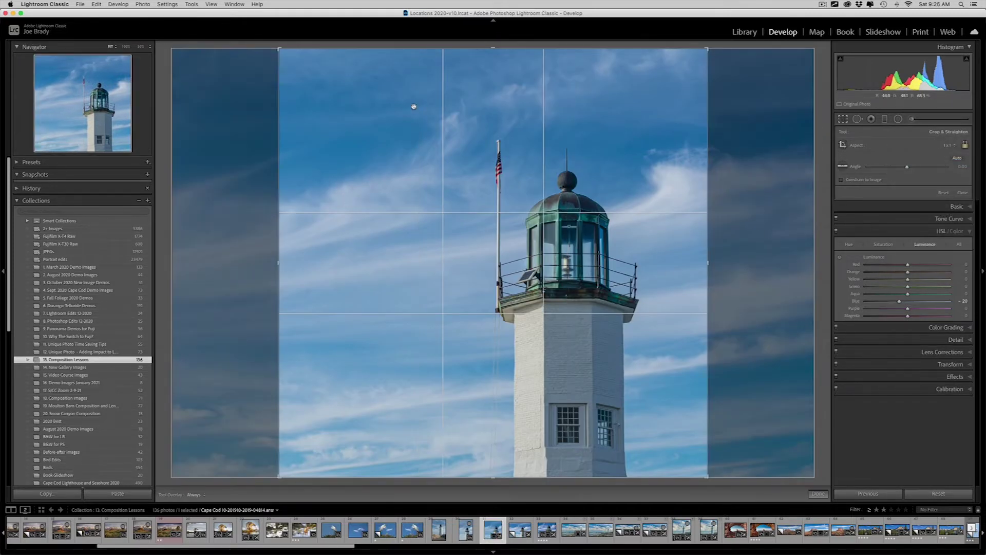
left_click_drag(279, 49, 293, 69)
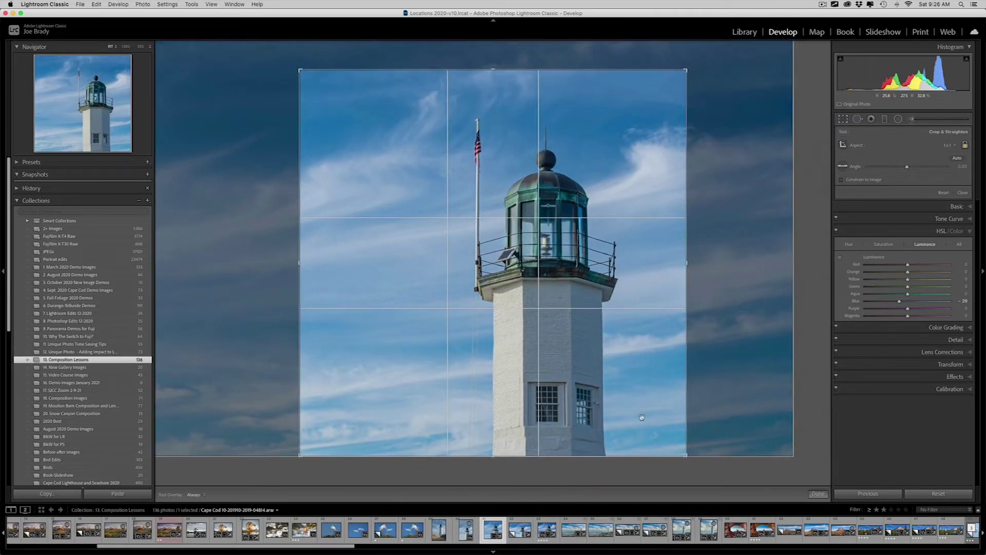
left_click_drag(686, 454, 678, 447)
mouse_move(592, 387)
left_mouse_down()
mouse_move(575, 387)
mouse_move(583, 381)
left_mouse_up()
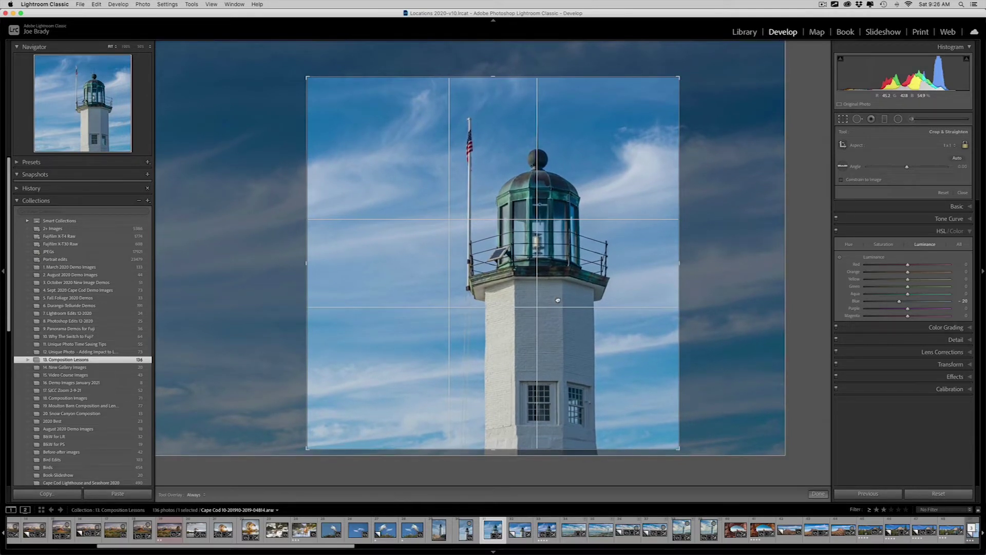
left_click_drag(620, 300, 608, 300)
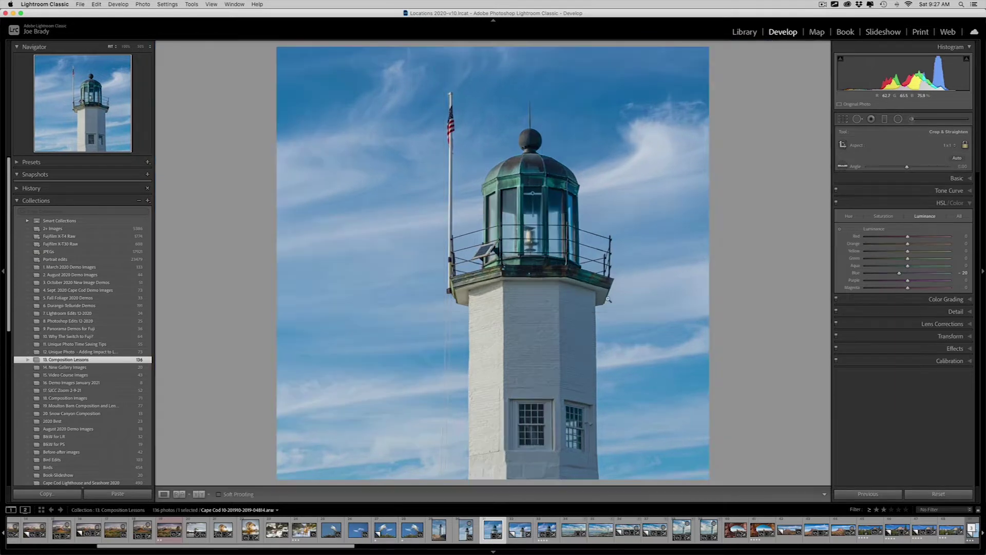
key("Return")
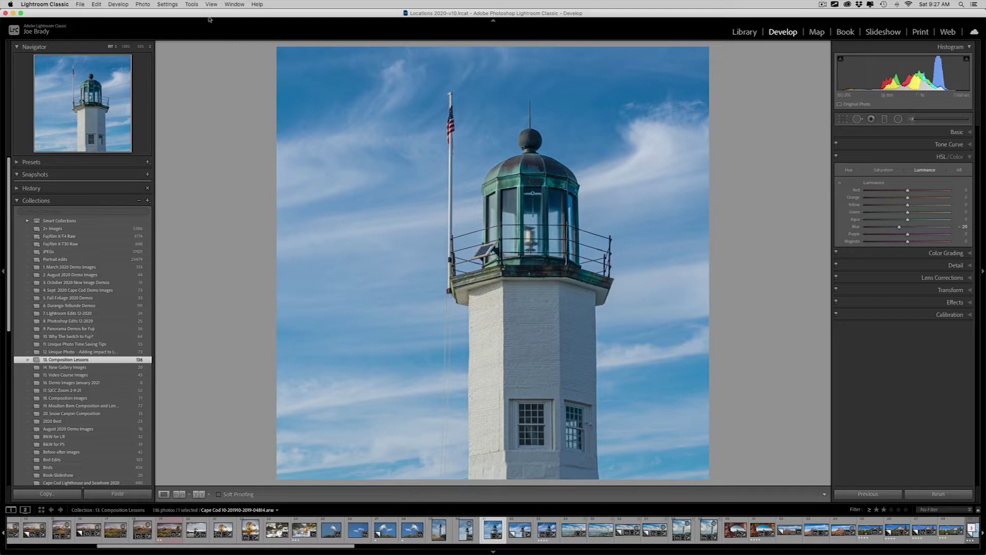
Step: Open the cropped photo for editing in Viveza 2 and set the global Structure to 40%
left_click(144, 5)
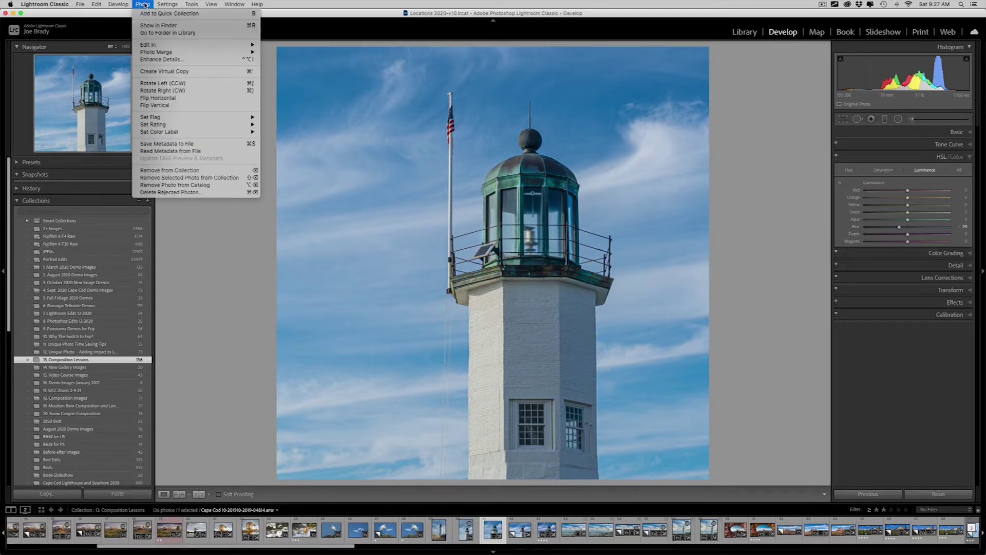
mouse_move(161, 46)
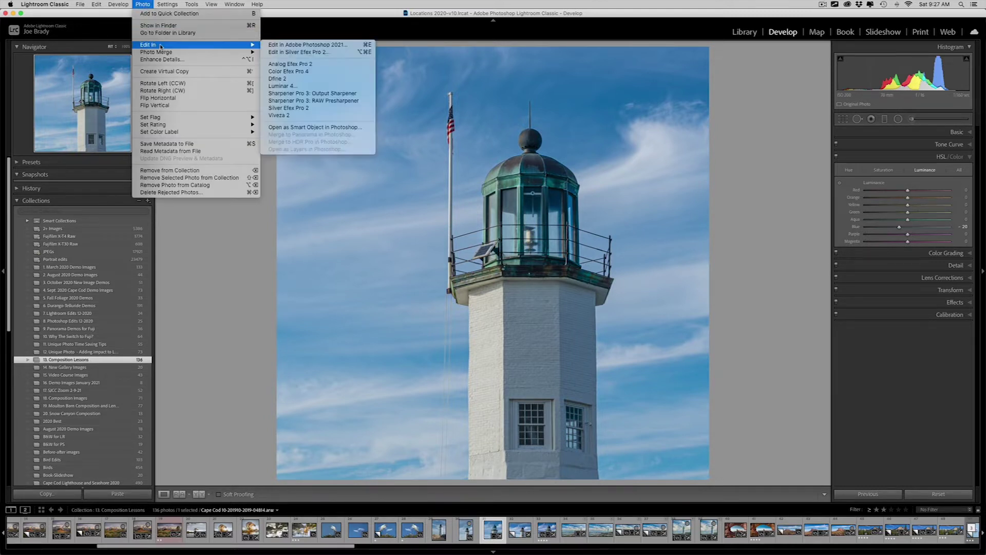
left_click(311, 115)
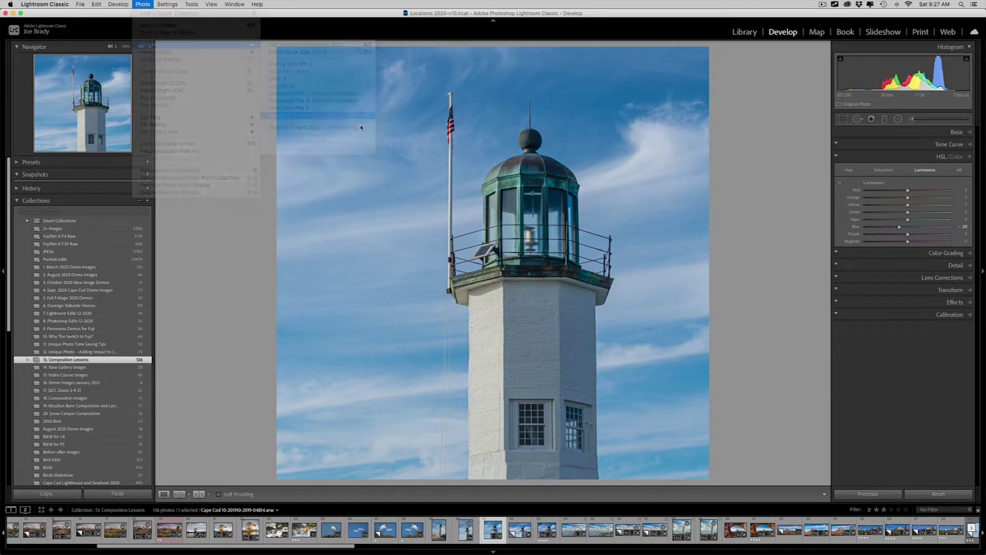
left_click(544, 235)
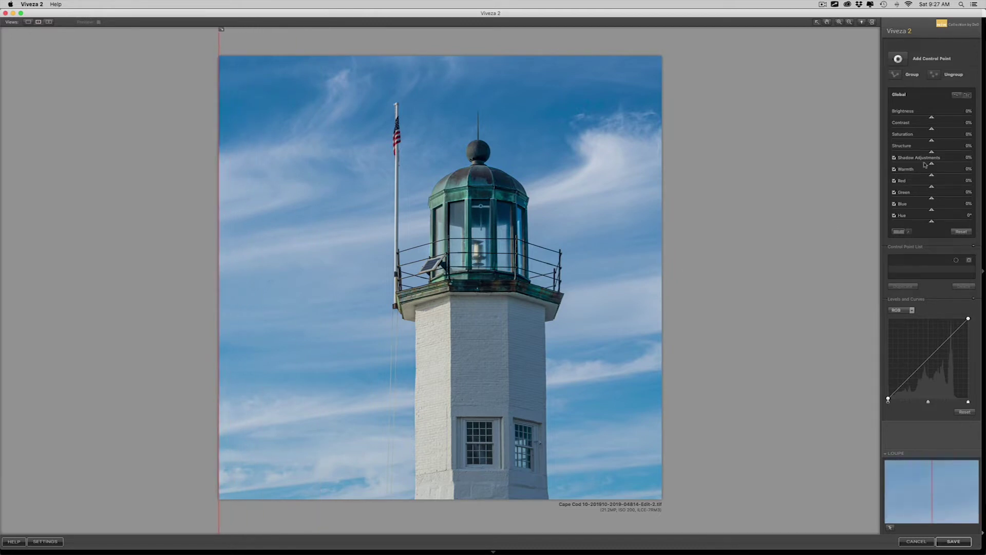
left_click(946, 152)
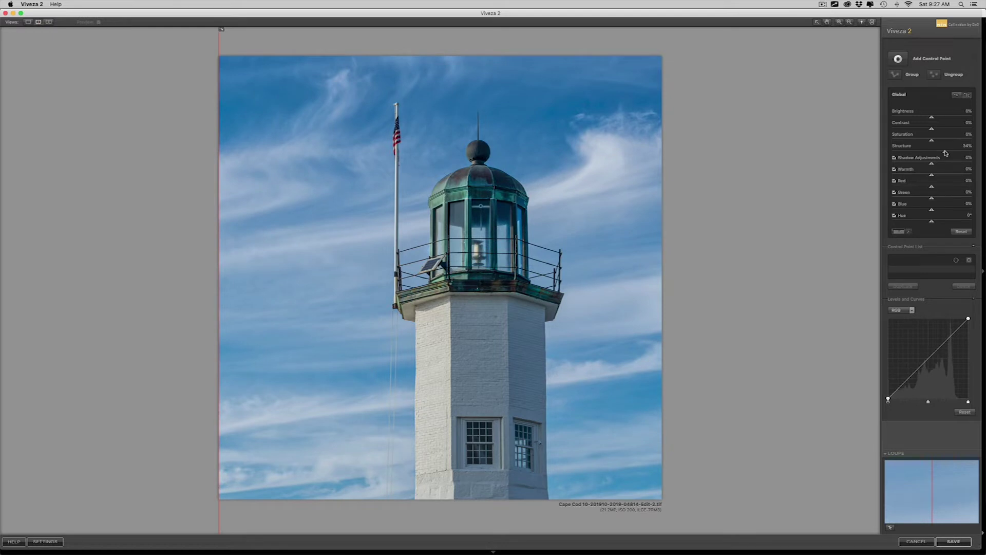
mouse_move(946, 152)
left_mouse_down()
mouse_move(912, 152)
mouse_move(949, 153)
left_mouse_up()
Step: Add a control point in the upper-left blue sky with a size of 87% and Brightness at -10%
left_click(898, 60)
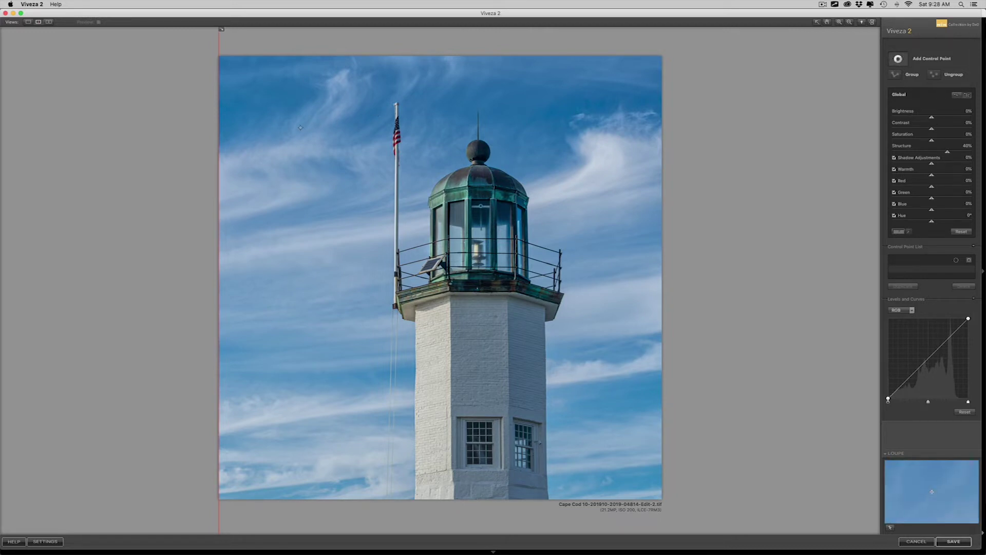
left_click(296, 108)
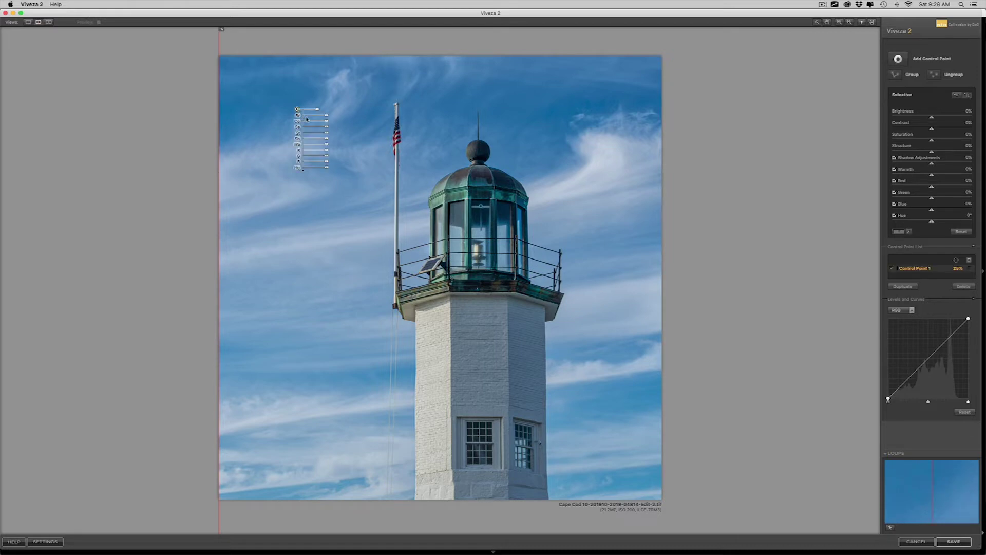
mouse_move(315, 110)
left_mouse_down()
mouse_move(340, 112)
mouse_move(326, 118)
left_mouse_up()
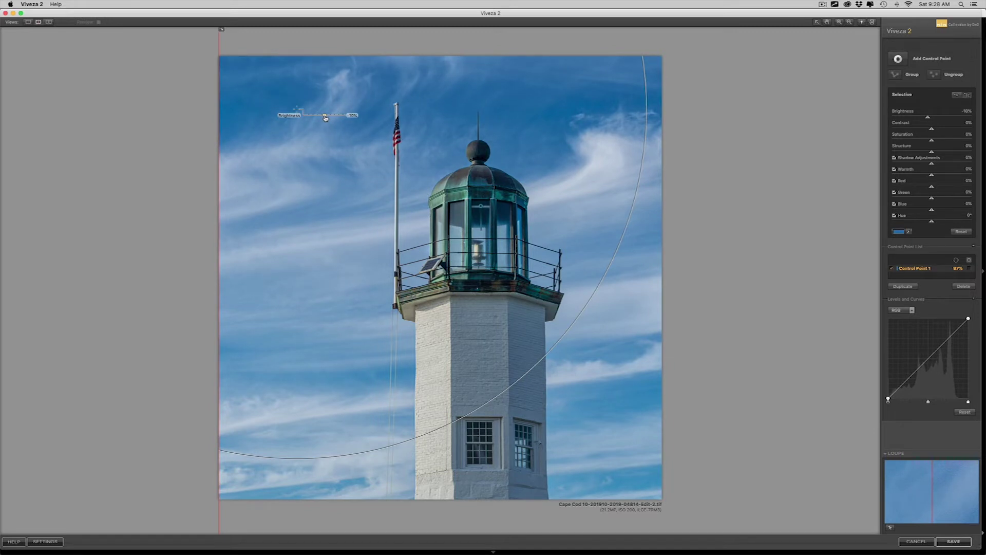
left_click_drag(325, 118, 325, 118)
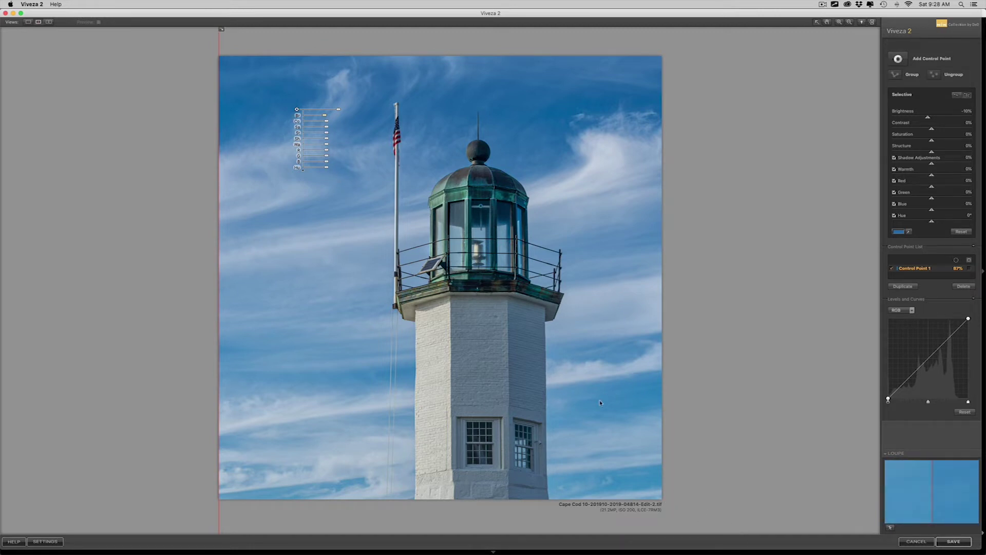
Step: Add a control point in the sky right of the tower's windows, sized 81%, and raise its Blue to about 12%
left_click(899, 61)
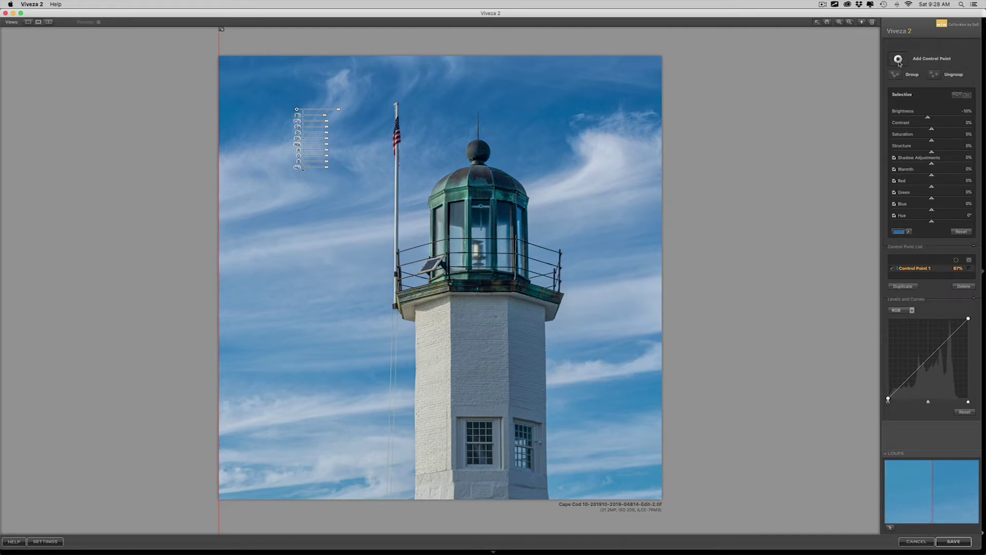
left_click(614, 407)
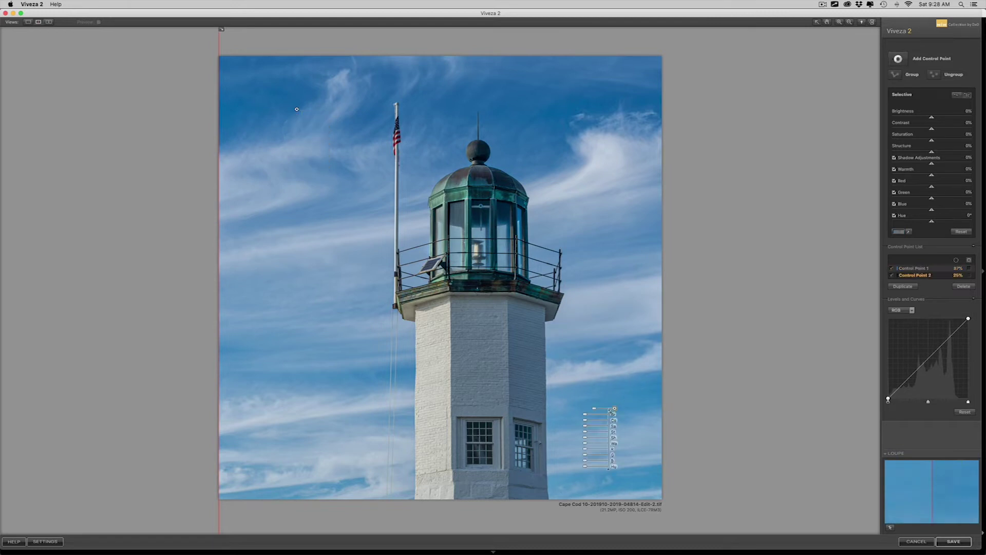
mouse_move(601, 411)
left_mouse_down()
mouse_move(591, 411)
mouse_move(614, 409)
mouse_move(589, 418)
left_mouse_up()
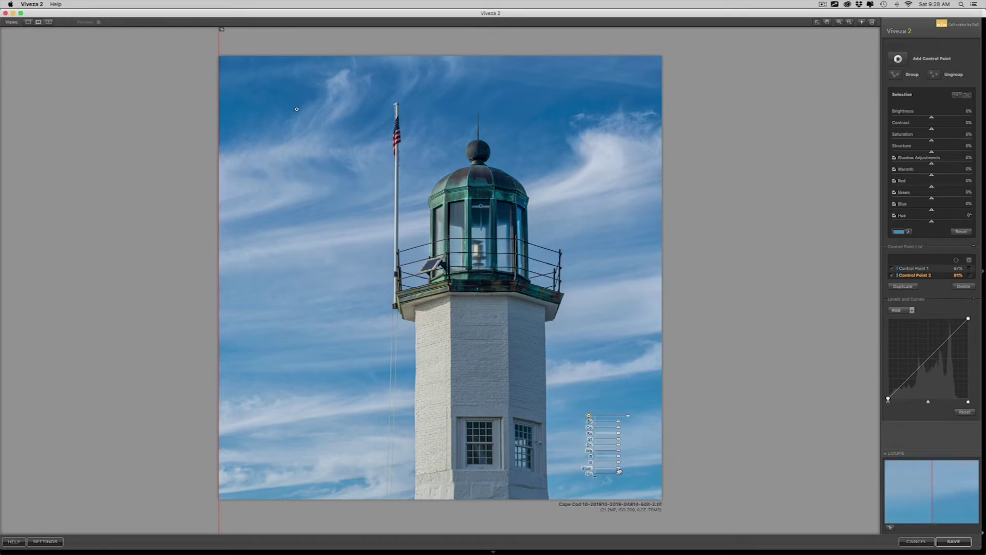
left_click_drag(619, 468, 622, 469)
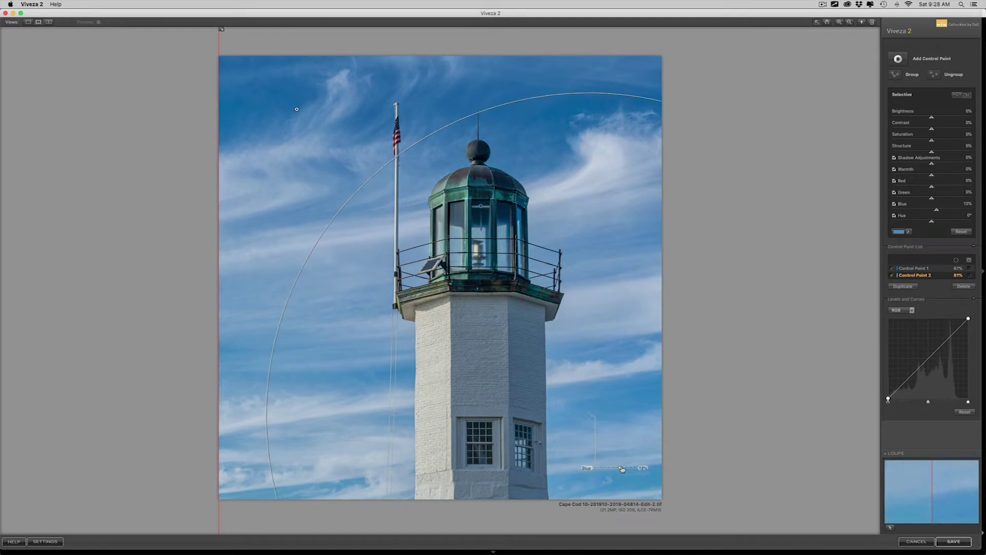
left_click_drag(623, 469, 626, 441)
Step: Set the upper-left control point's Structure to 18% and add a control point in the sky left of the gallery with Structure 48%
left_click(296, 109)
left_click_drag(326, 133, 330, 134)
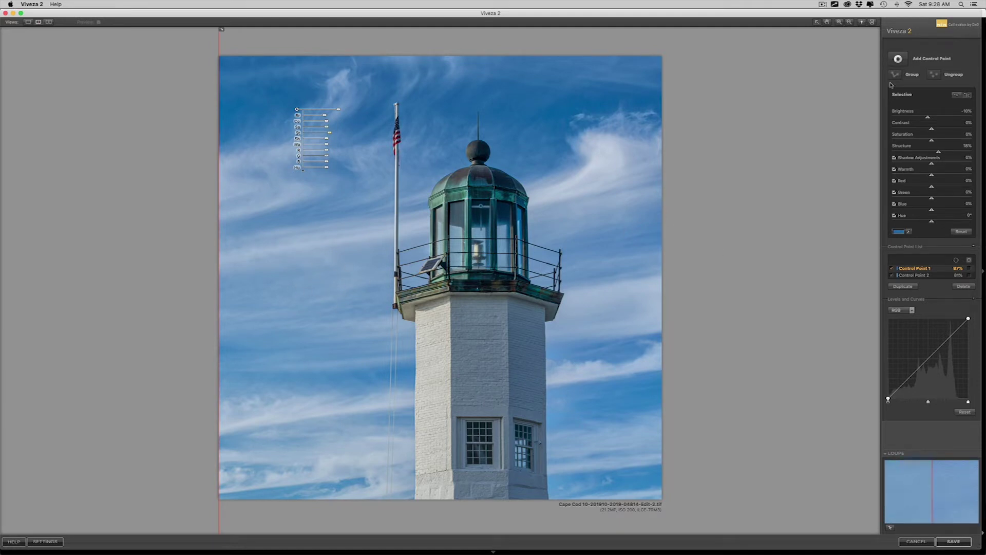
left_click(898, 59)
left_click(314, 280)
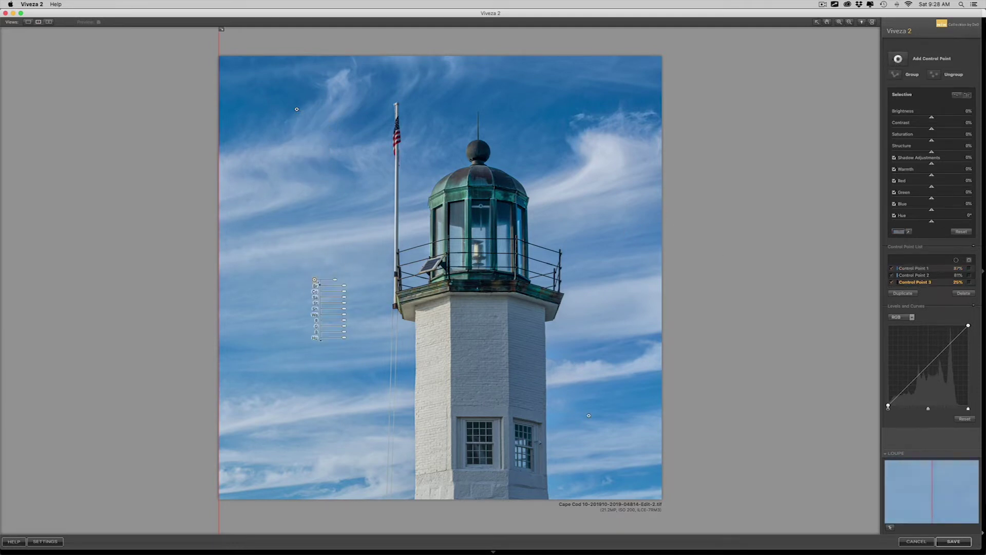
mouse_move(344, 303)
left_mouse_down()
mouse_move(378, 303)
mouse_move(351, 304)
left_mouse_up()
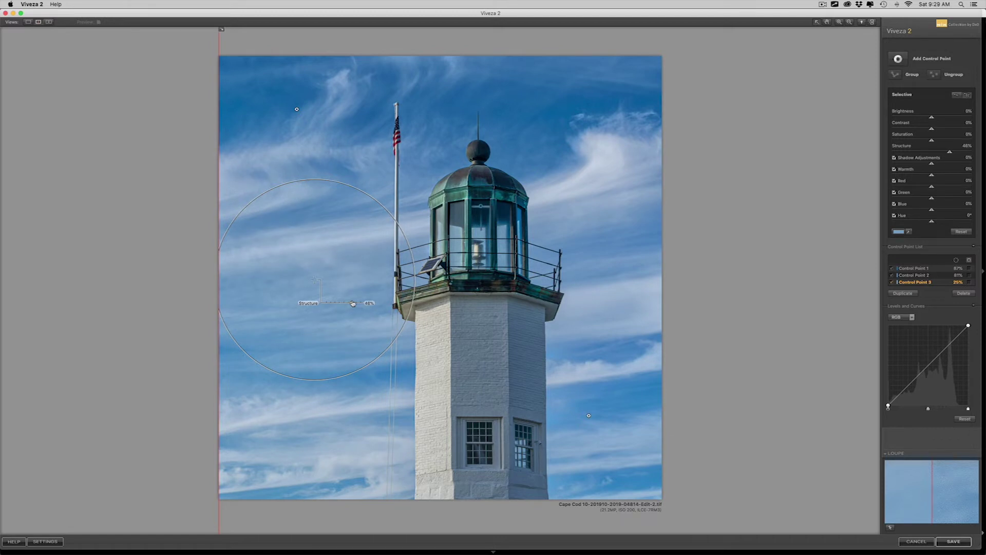
Step: Duplicate the 48% Structure control point into the clouds right of the lantern room and the lower-left clouds
left_click_drag(353, 303, 353, 304)
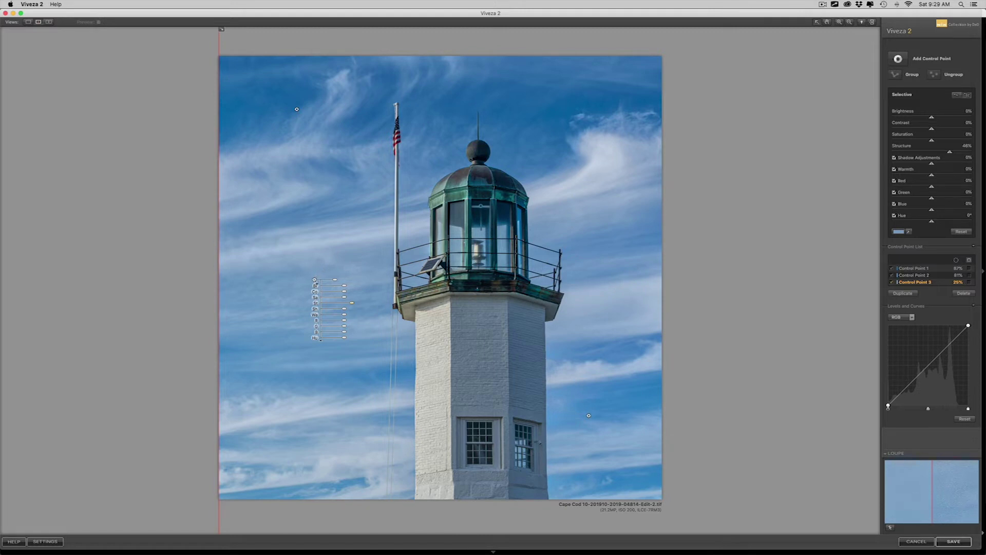
left_click_drag(315, 280, 283, 458)
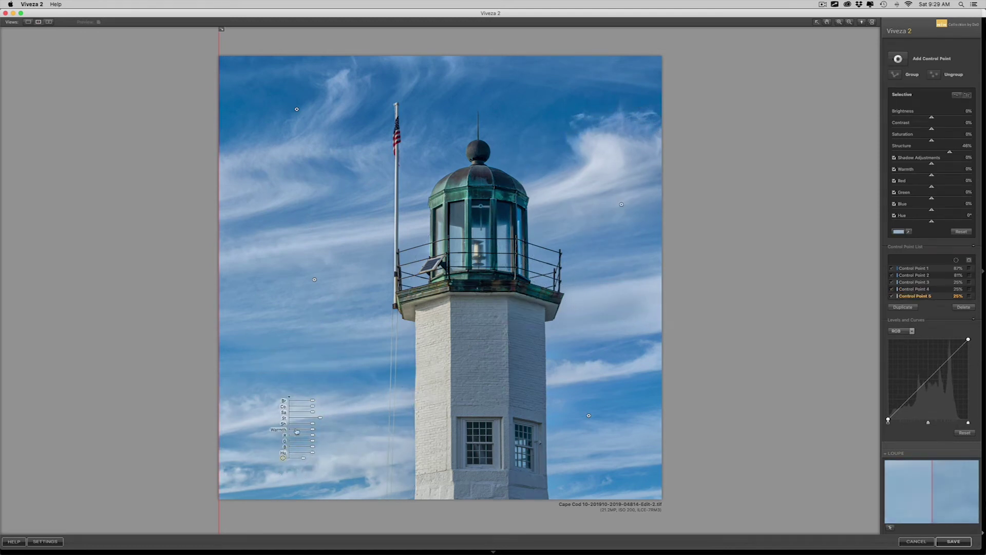
Step: Reposition the lower-left cloud control point slightly and set its Blue to 4%, Brightness to -2% and Saturation to 22%
left_click_drag(315, 449, 316, 448)
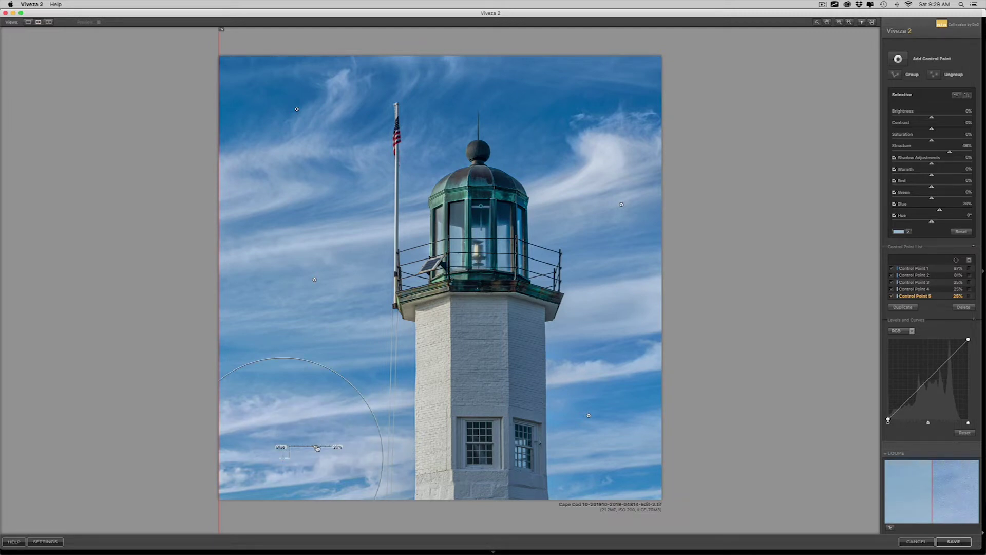
left_click_drag(317, 448, 260, 442)
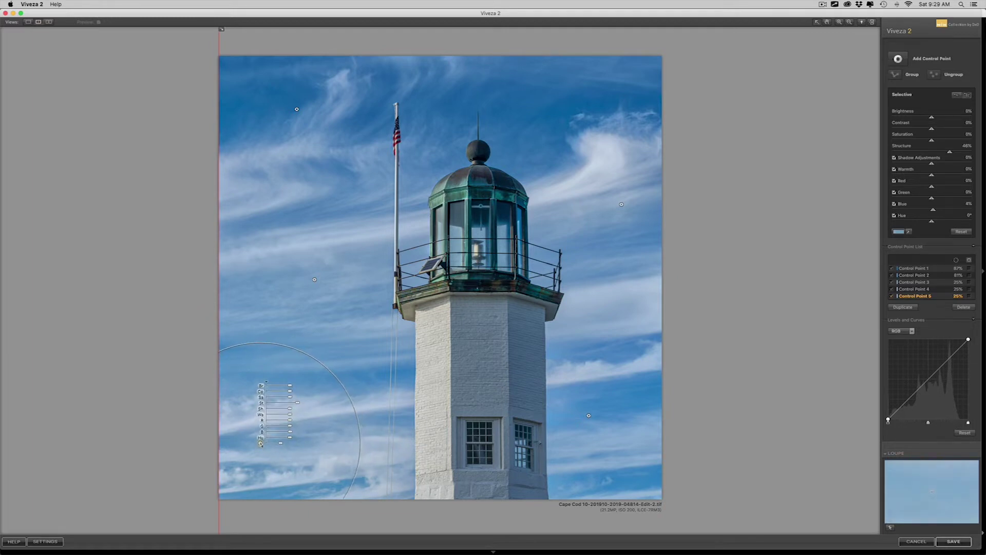
left_click_drag(290, 385, 291, 387)
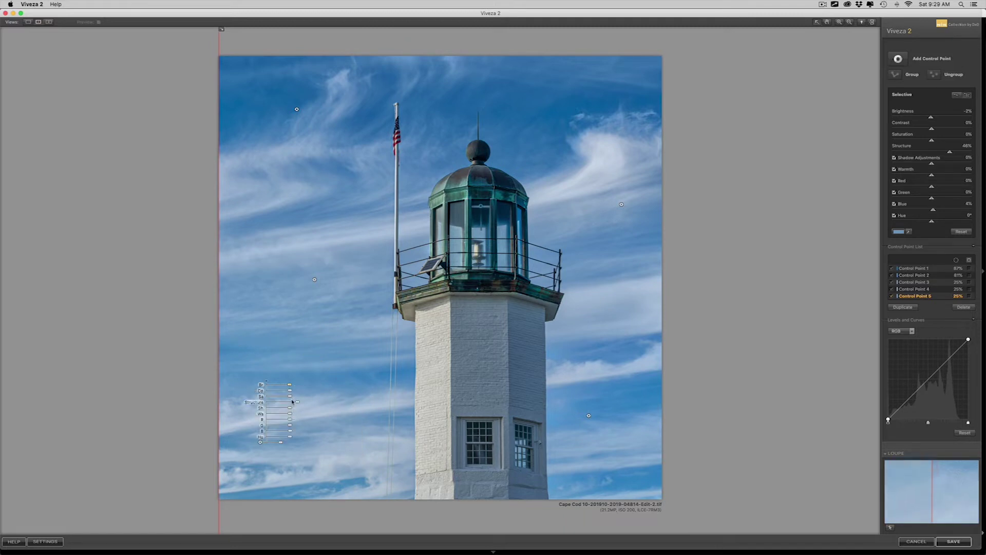
left_click_drag(291, 397, 295, 397)
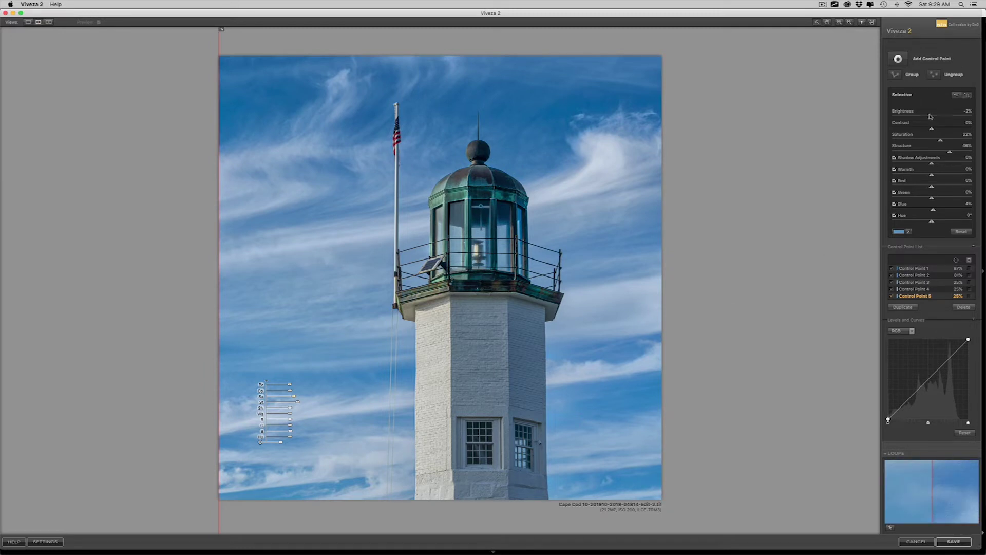
Step: Add a control point in the lower clouds just left of the tower with Structure 31% and Contrast 13%
left_click(910, 61)
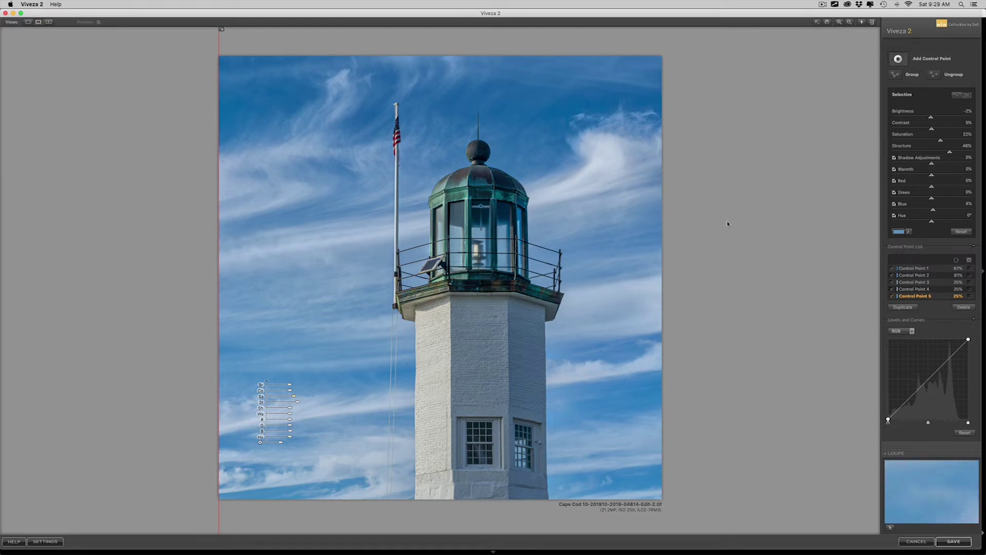
left_click(384, 461)
left_click_drag(410, 420, 419, 421)
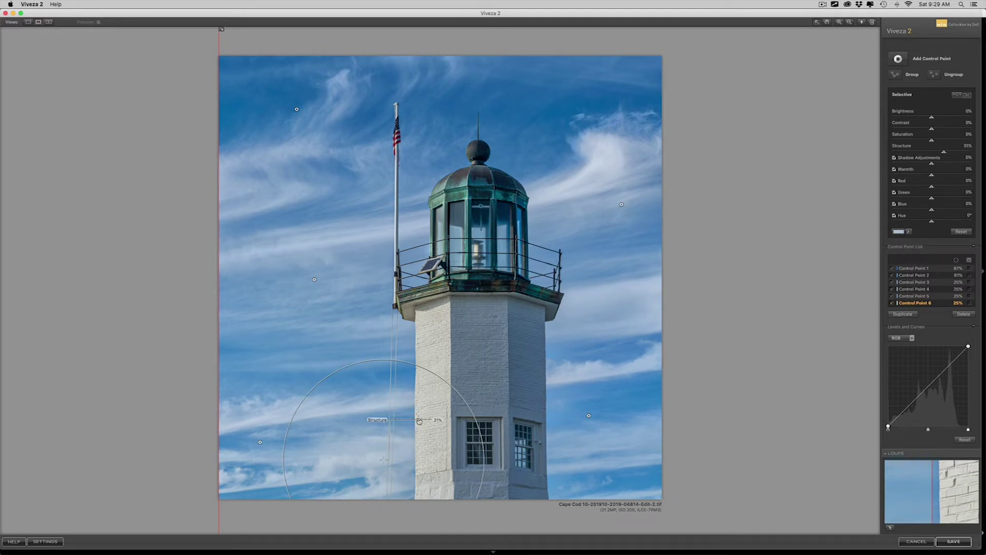
left_click_drag(411, 409, 417, 411)
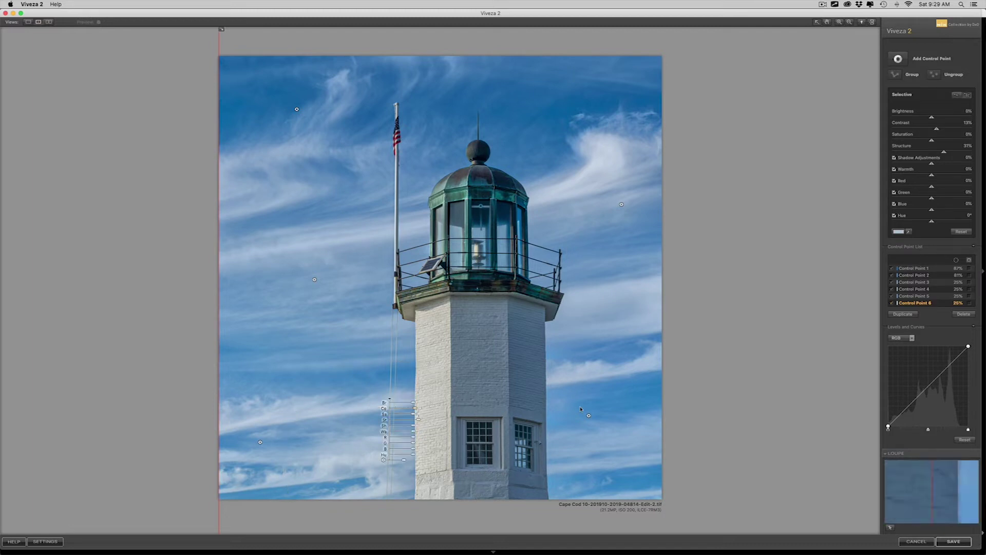
left_click(707, 405)
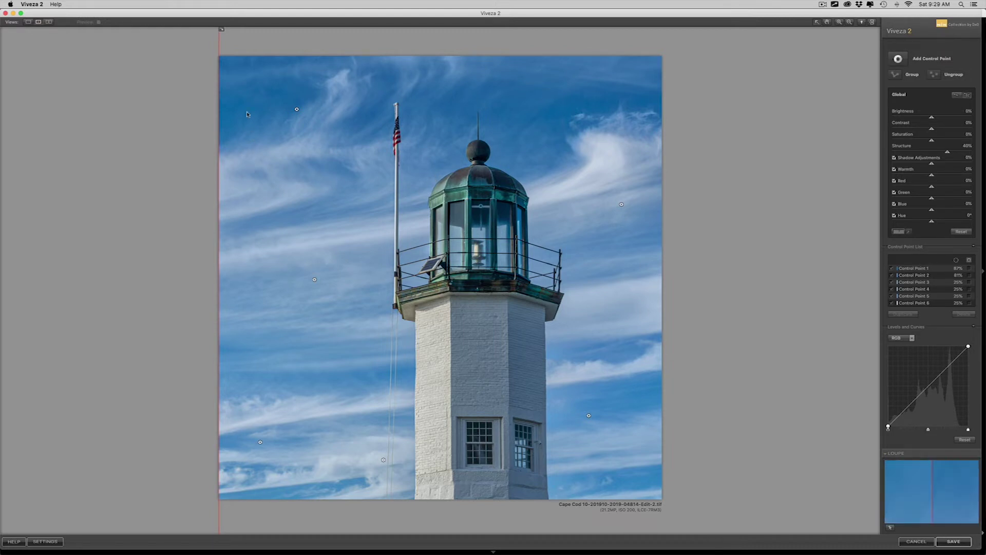
Step: Save the Viveza 2 adjustments and return to Lightroom Classic
left_click_drag(218, 62, 218, 200)
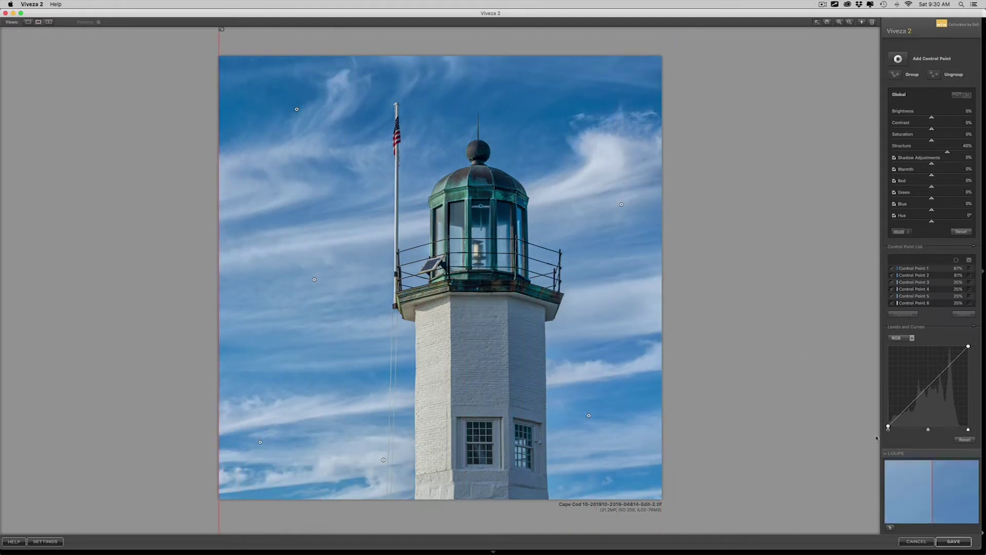
left_click(954, 541)
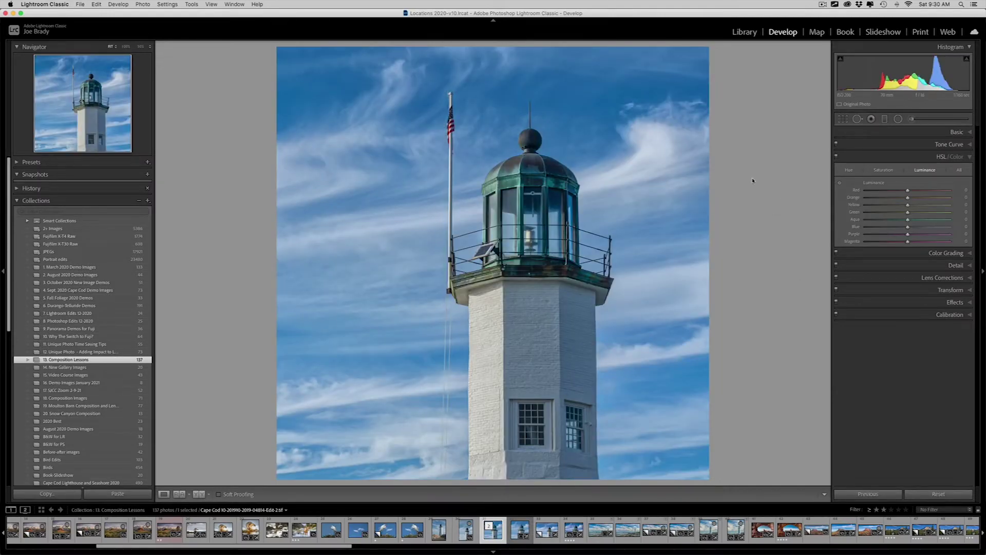
Step: Inspect the upper sky up close and open a copy of the photo with Lightroom adjustments in Dfine 2
left_click(590, 127)
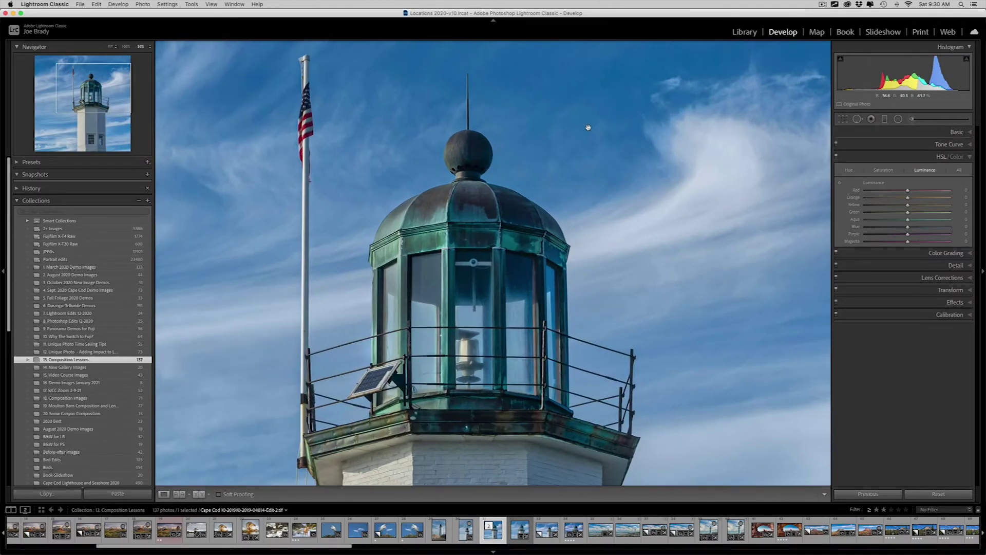
left_click_drag(554, 116, 525, 180)
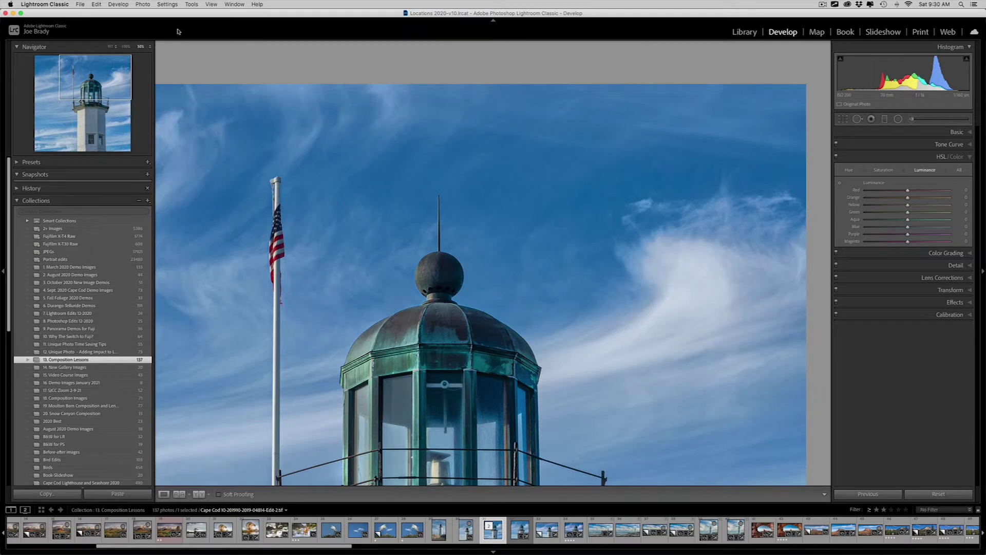
left_click(144, 5)
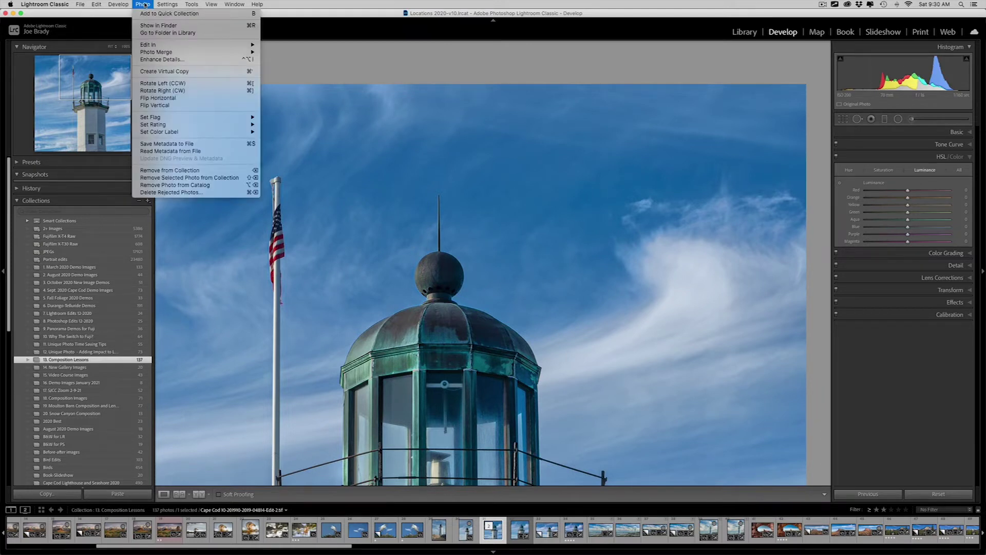
mouse_move(152, 46)
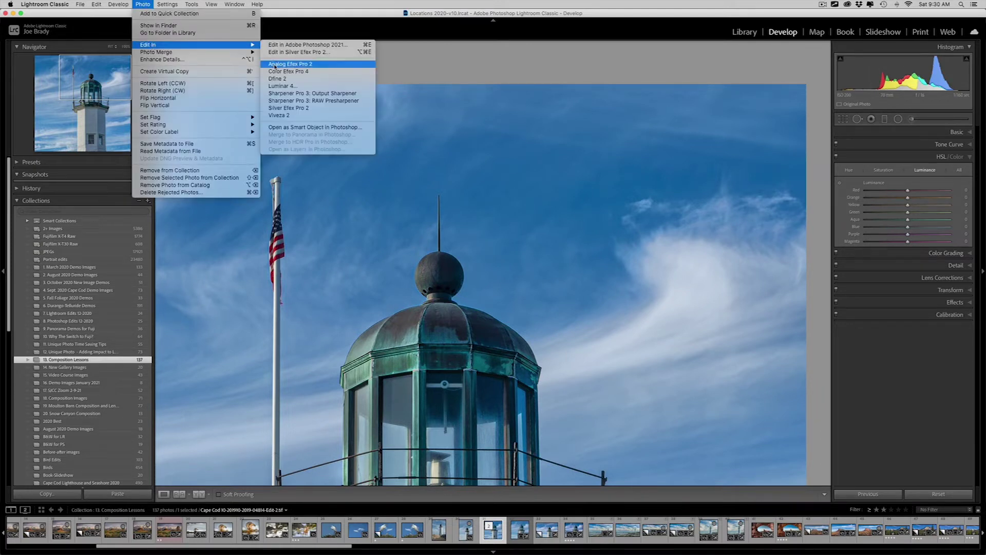
left_click(280, 79)
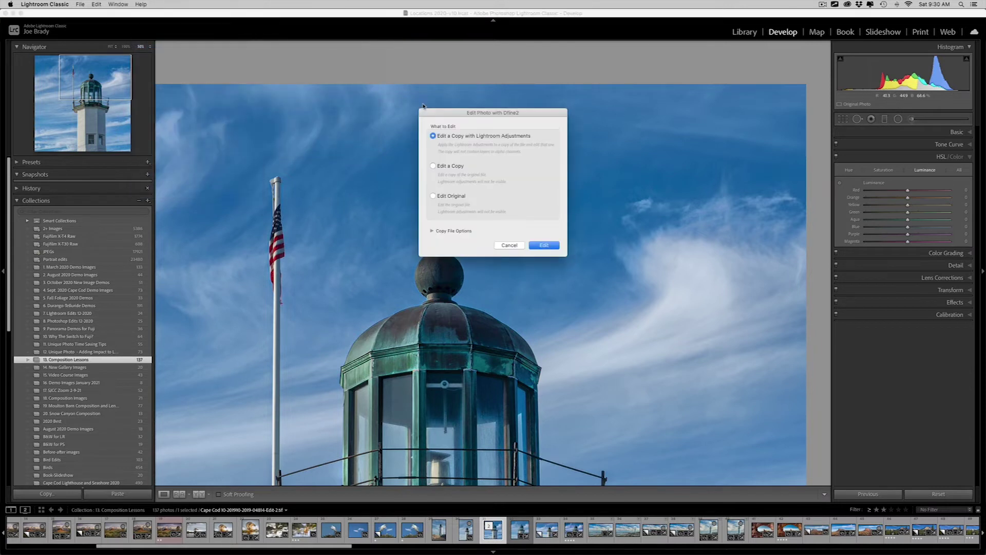
key("Return")
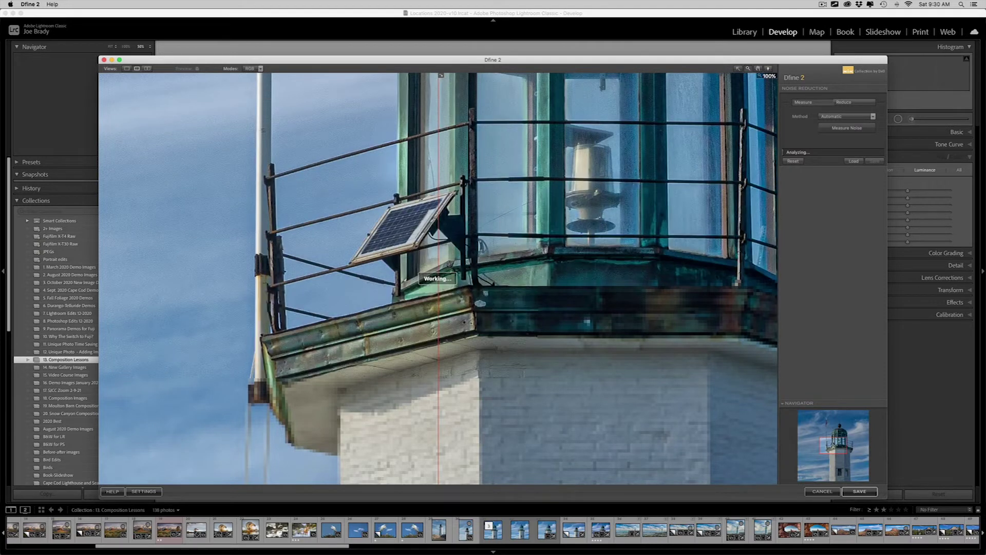
Step: Check the automatic noise reduction around the dome and flag, and save the result back to Lightroom Classic
left_click(836, 428)
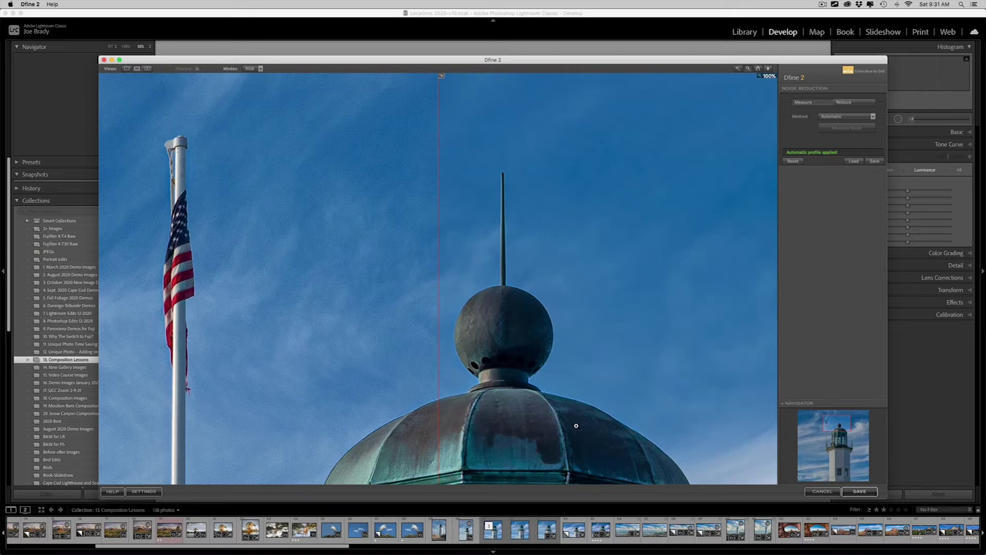
left_click(855, 492)
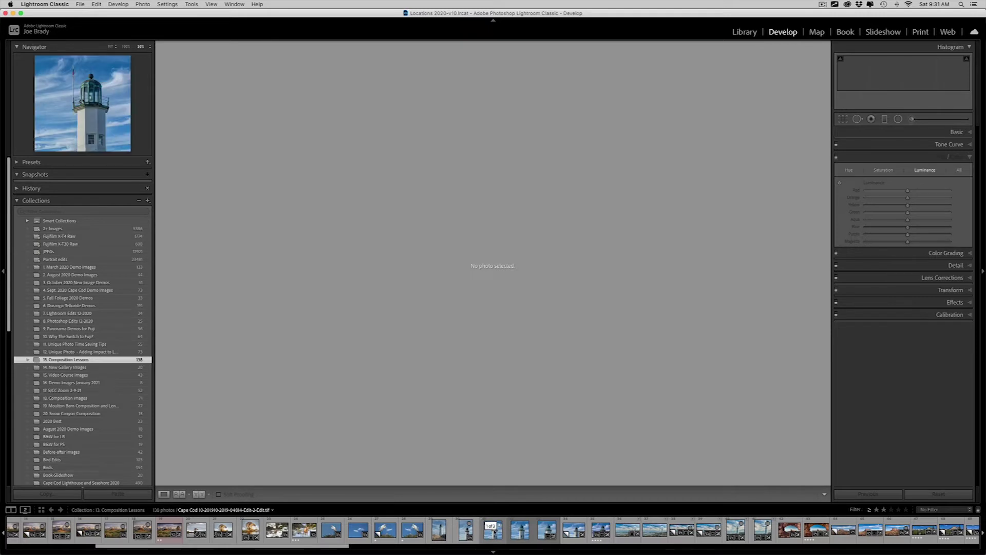
Step: Select the denoised photo and examine its sky, lantern room, brickwork and windows up close for noise and detail
left_click(493, 533)
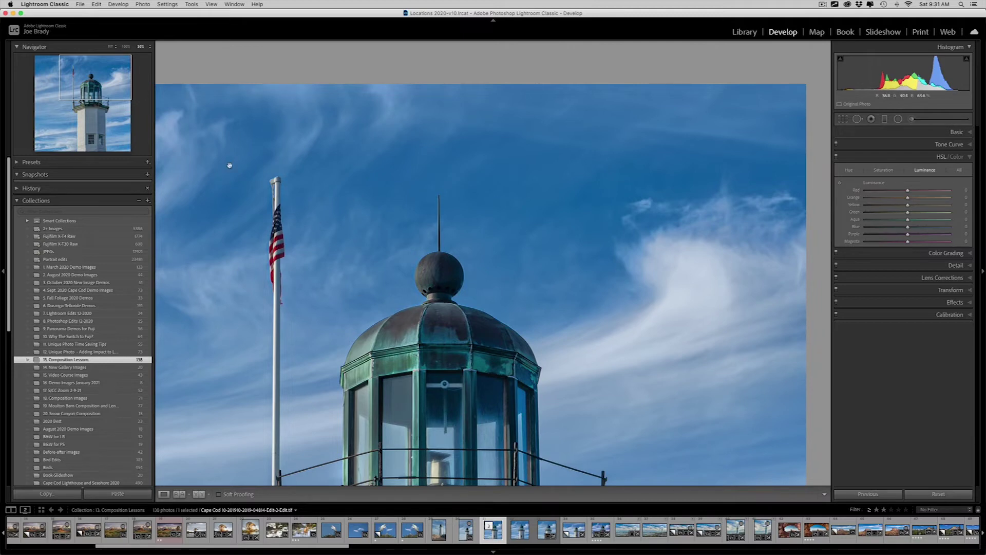
left_click_drag(117, 84, 97, 89)
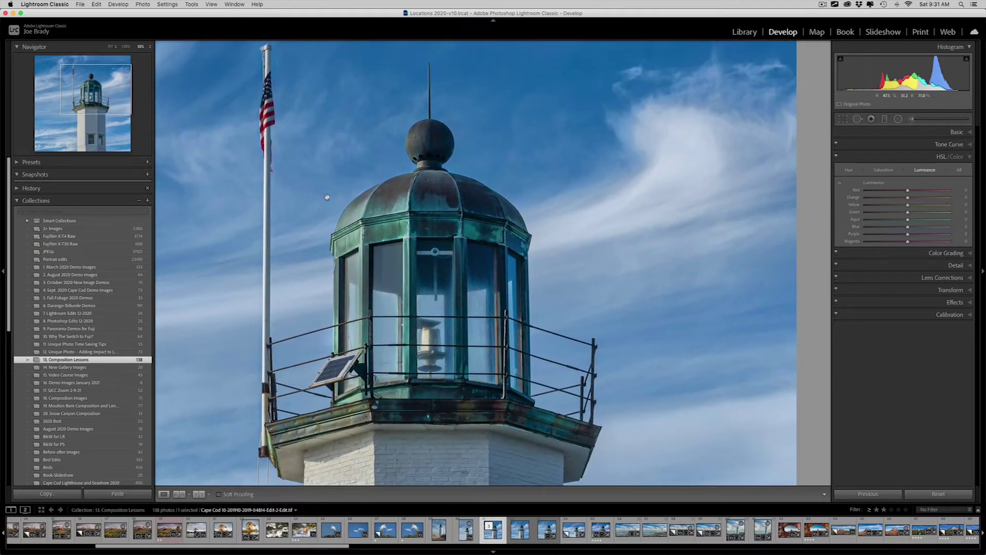
left_click_drag(499, 361, 478, 215)
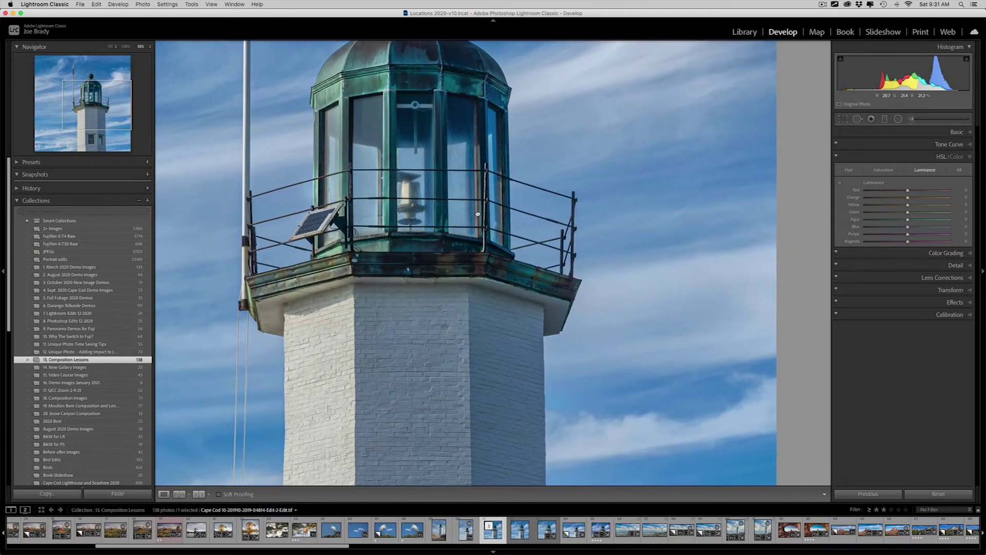
left_click_drag(452, 292, 528, 193)
left_click_drag(440, 325, 471, 157)
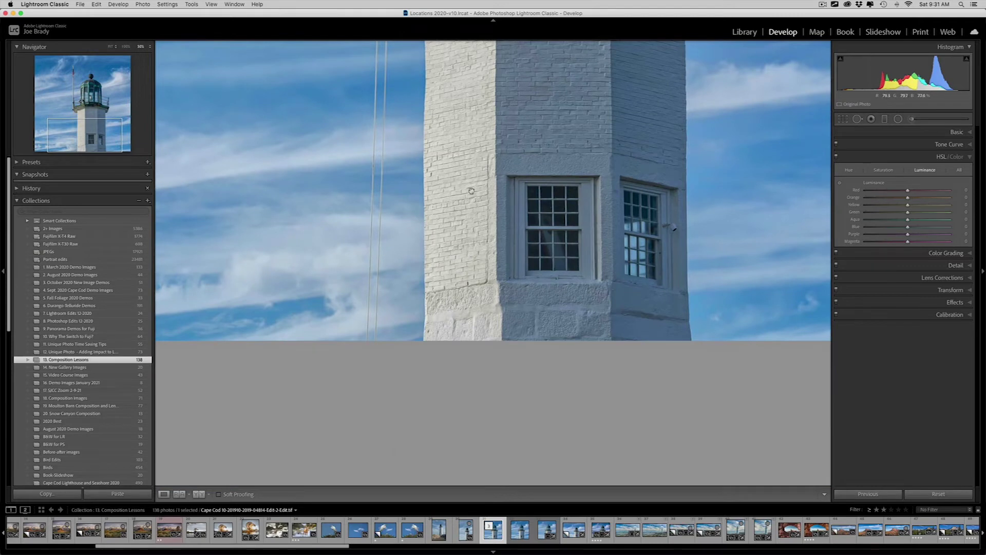
left_click_drag(476, 155, 565, 394)
left_click_drag(519, 216, 590, 350)
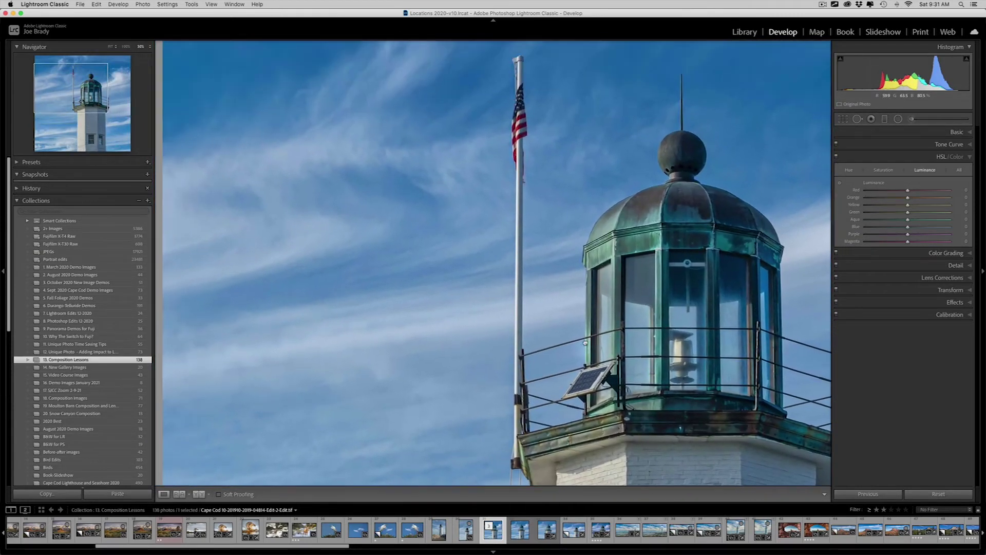
left_click_drag(616, 252, 665, 334)
left_click_drag(644, 268, 496, 273)
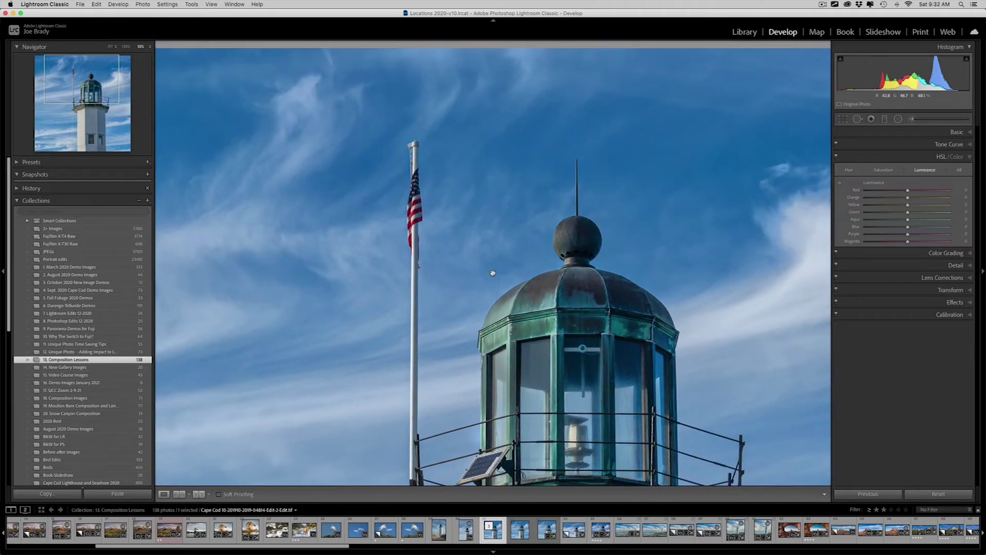
left_click_drag(555, 346, 531, 290)
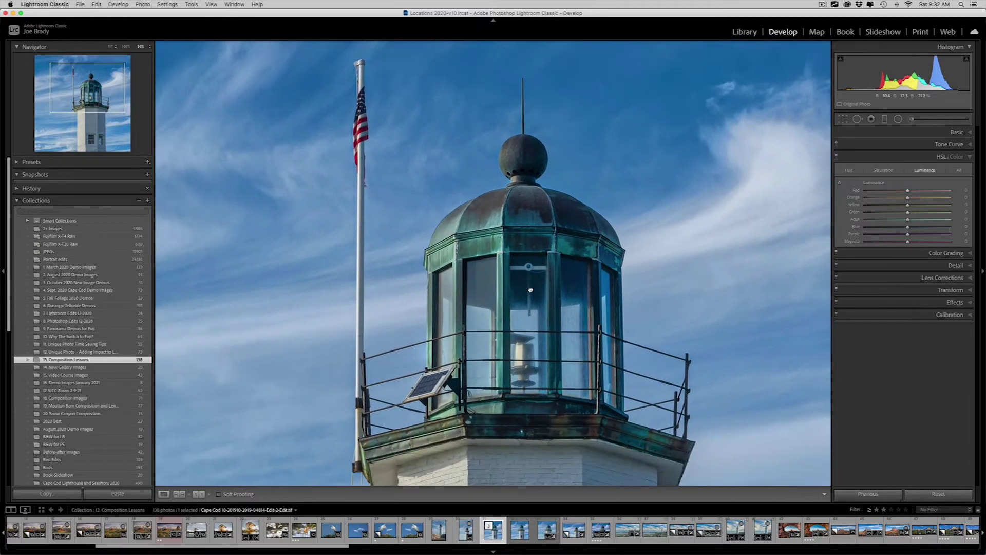
left_click(531, 289)
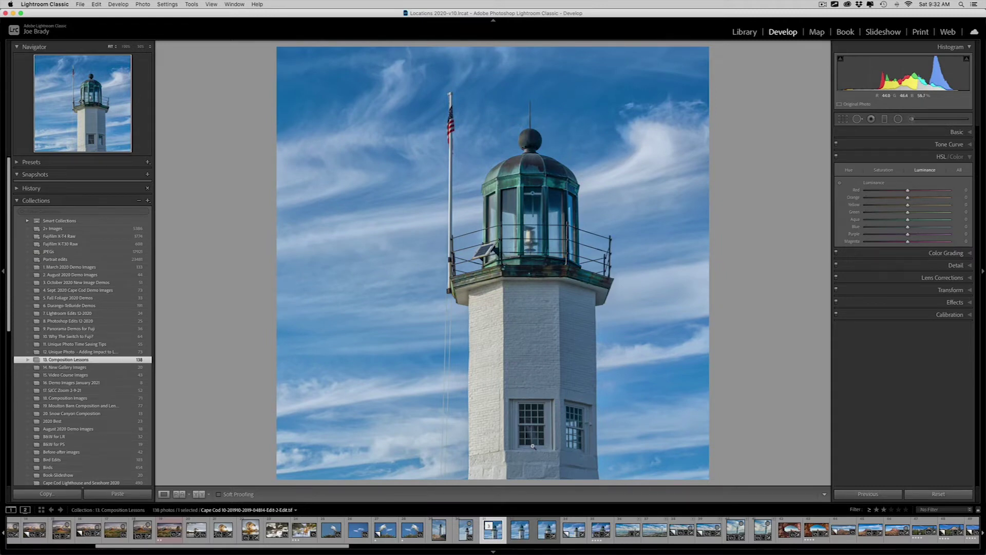
Step: Trim the denoised photo's crop slightly from the top and left edges and apply it
key("r")
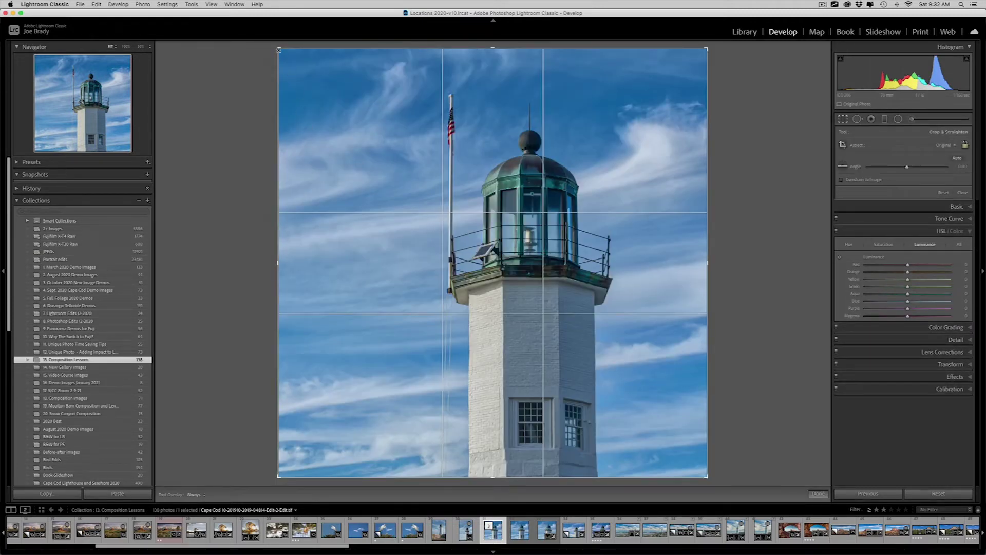
left_click_drag(280, 51, 283, 59)
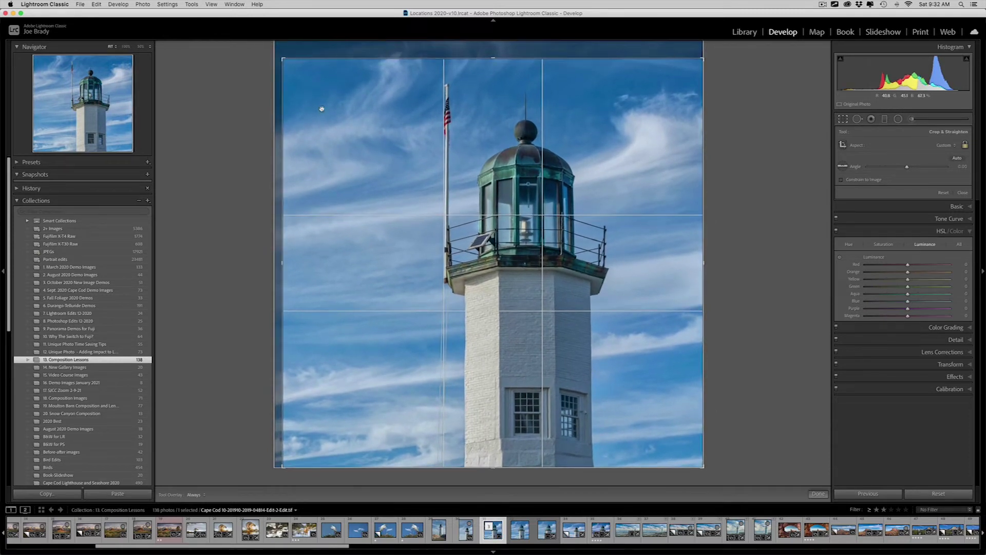
left_click_drag(321, 109, 323, 110)
key("Return")
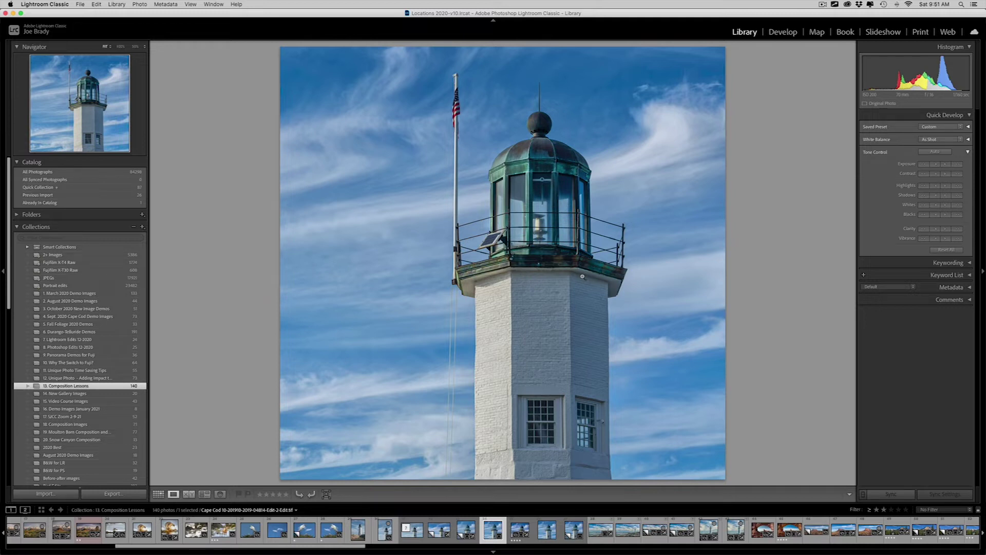
Step: Unlock the square crop of Copy 2, widen it into a horizontal frame with more sky above and beside the lighthouse, and apply it
left_click(783, 33)
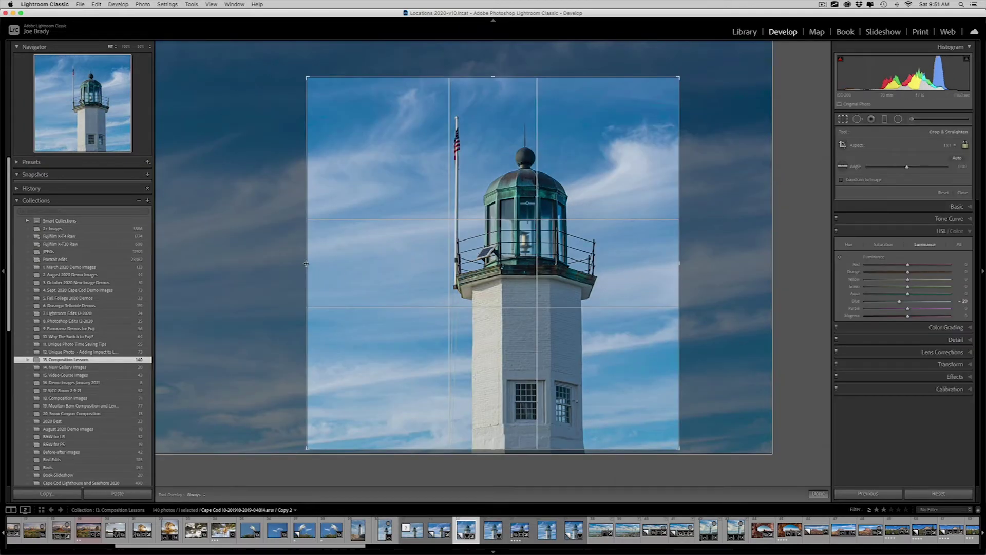
left_click_drag(306, 264, 286, 264)
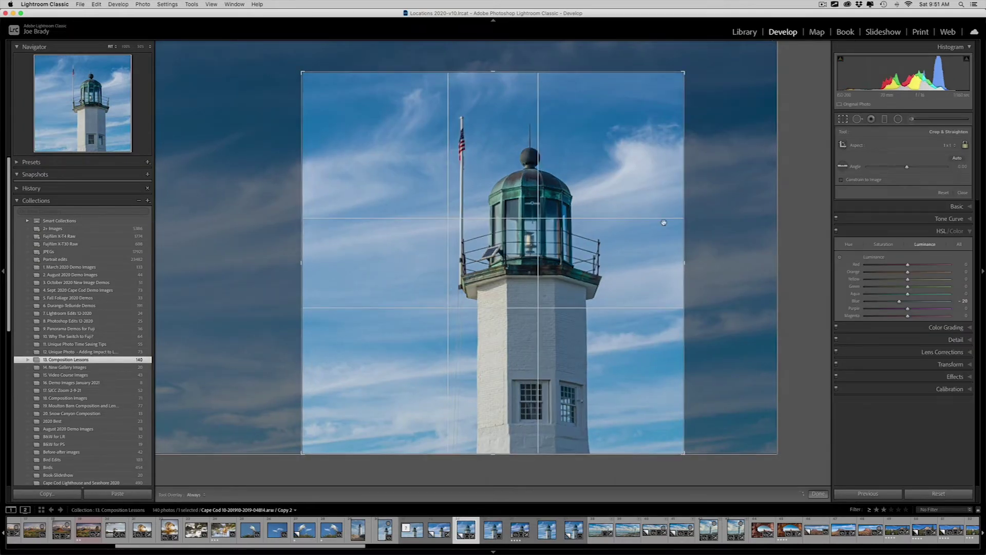
left_click(965, 145)
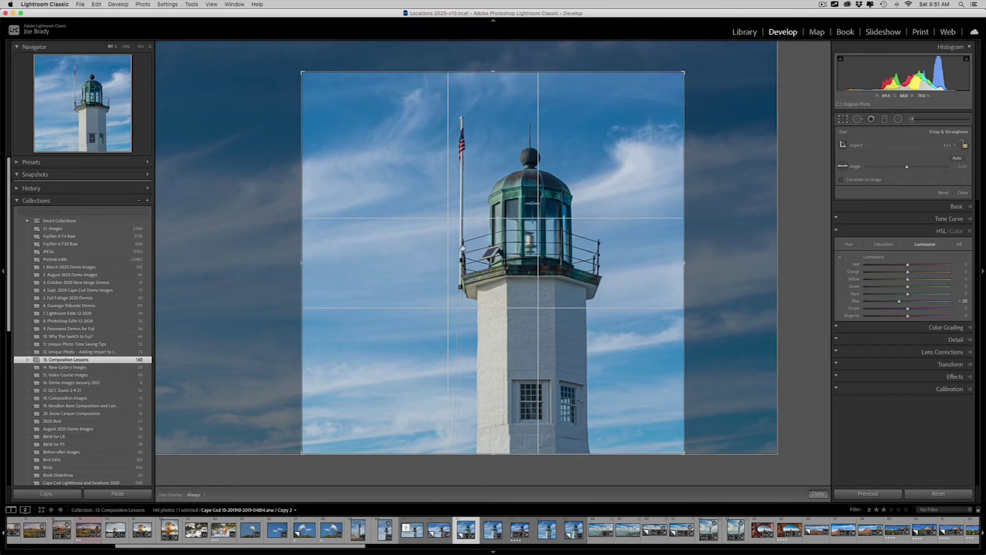
left_click_drag(303, 264, 250, 264)
left_click_drag(735, 264, 765, 263)
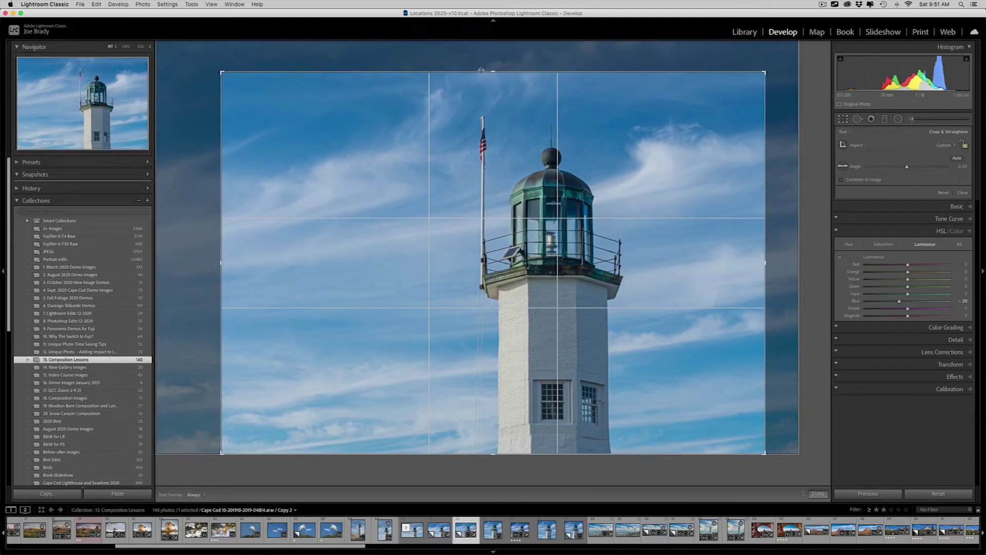
left_click_drag(494, 72, 494, 59)
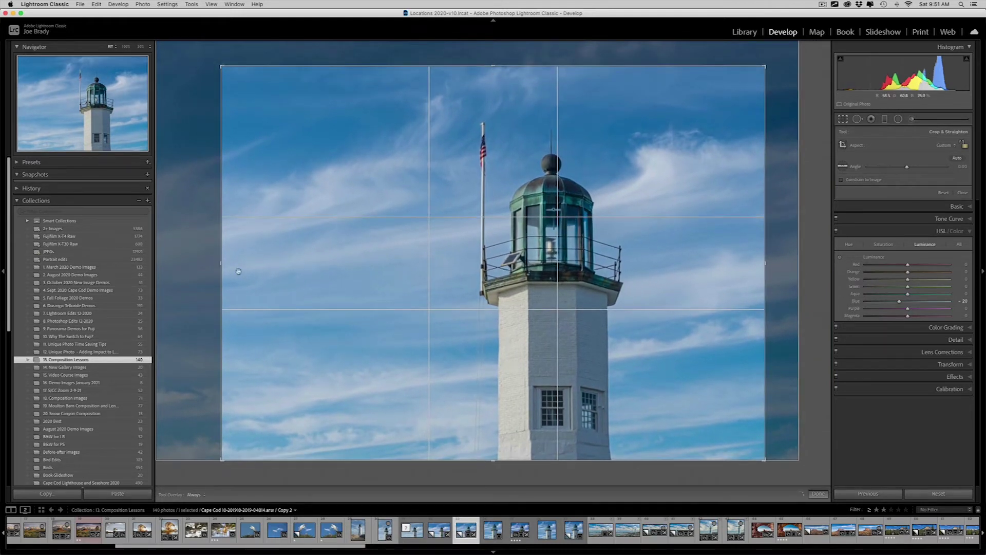
left_click_drag(218, 265, 217, 264)
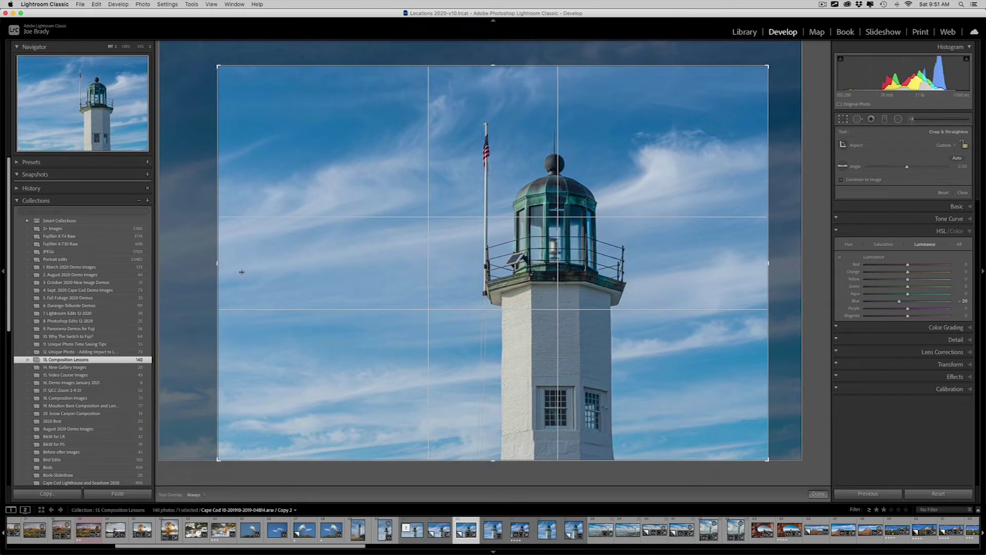
left_click_drag(767, 268, 769, 267)
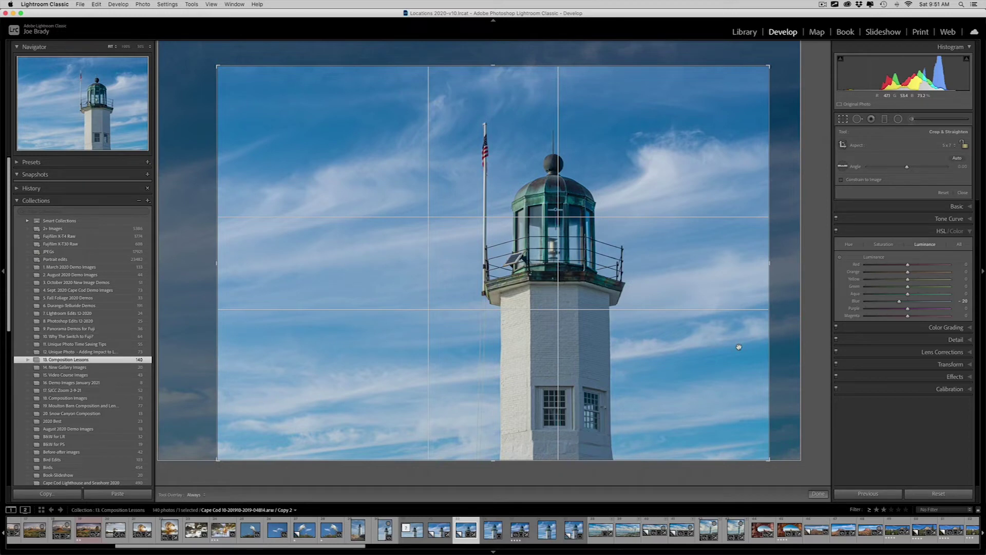
key("Return")
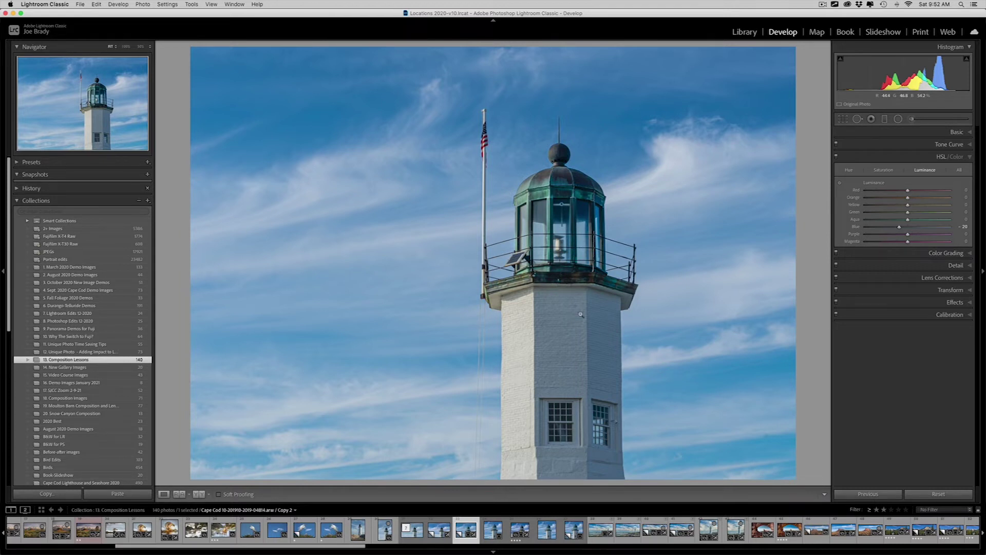
Step: Open a copy of the horizontally cropped photo with Lightroom adjustments in Viveza 2
left_click(143, 5)
mouse_move(216, 44)
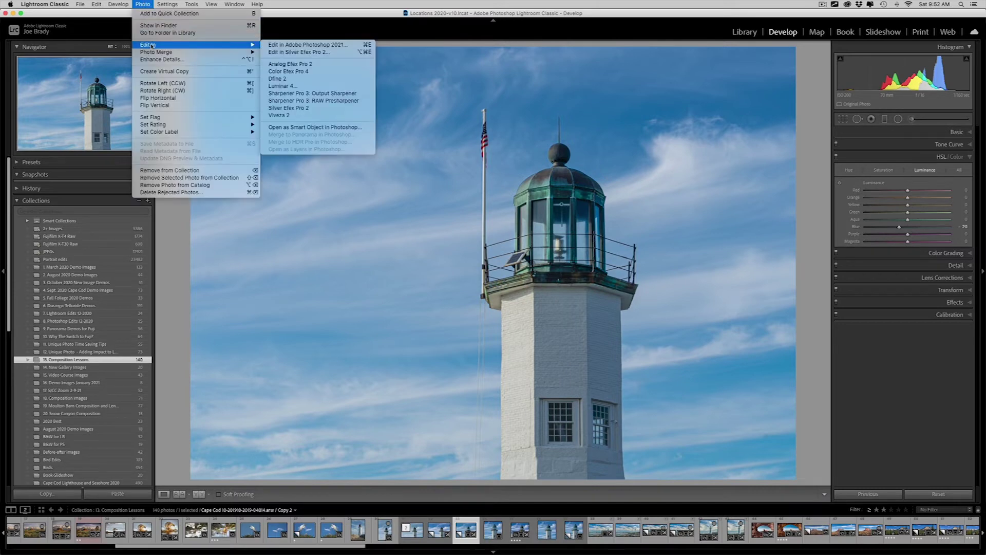
left_click(311, 115)
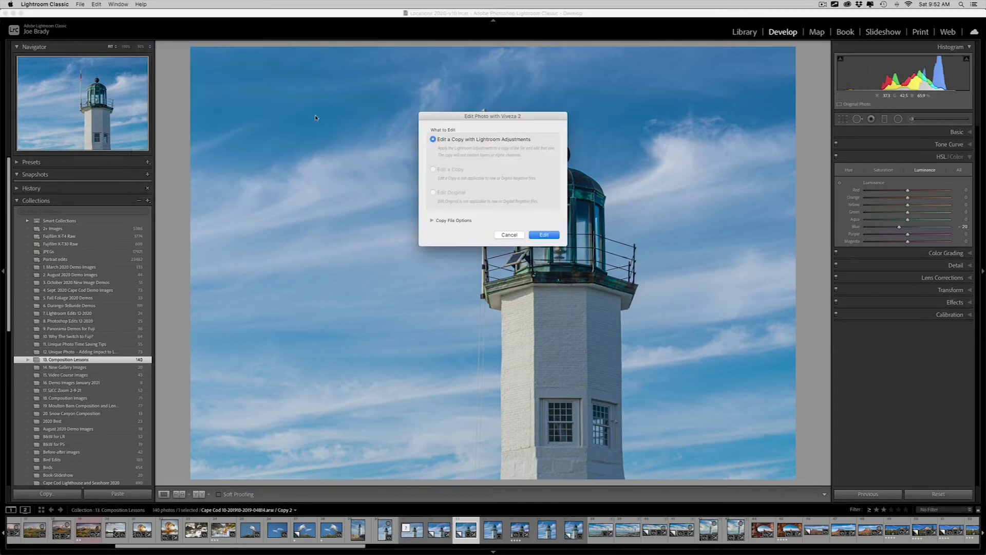
left_click(544, 235)
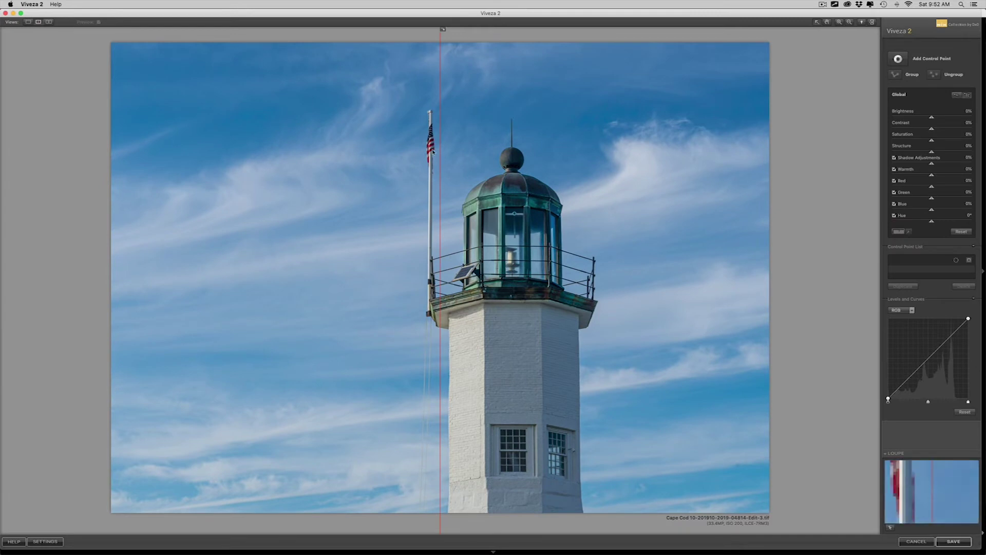
Step: Move the before/after split line to the photo's left edge and raise the global Structure to about 48%
left_click_drag(439, 131, 112, 149)
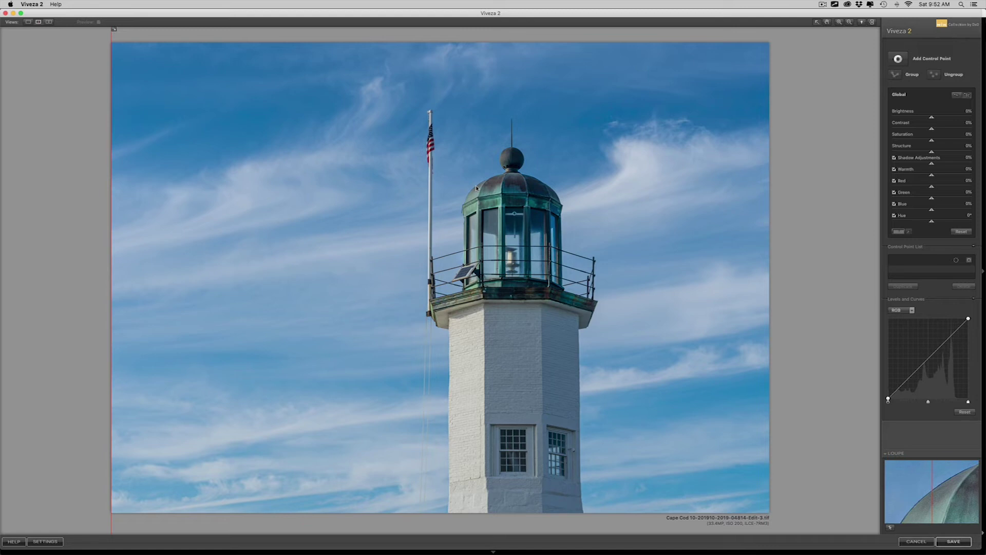
left_click(950, 152)
left_click_drag(950, 153, 953, 153)
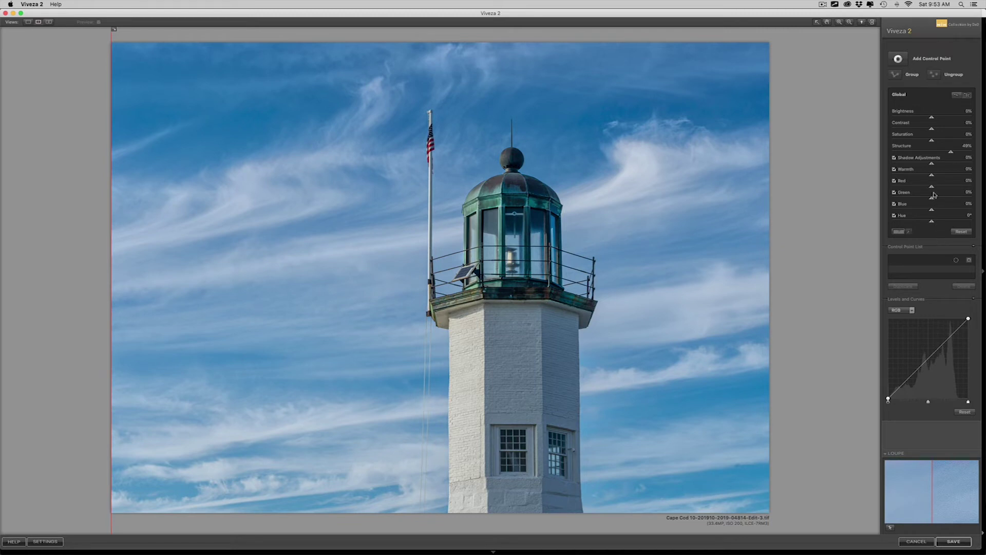
Step: Add a control point in the upper-left blue sky with size 81%, Structure 31%, Blue 15% and Brightness -10%
left_click(899, 60)
left_click(251, 128)
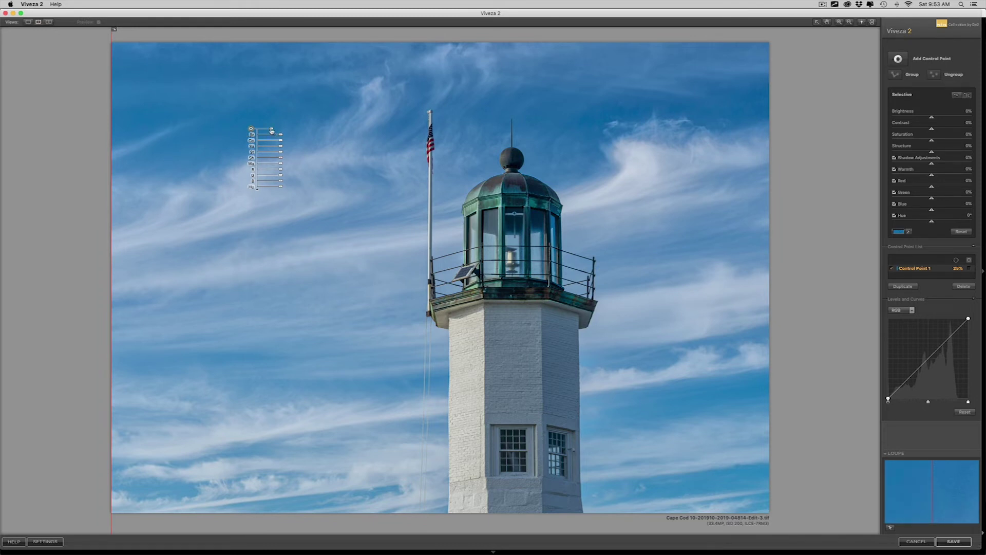
left_click_drag(272, 130, 287, 130)
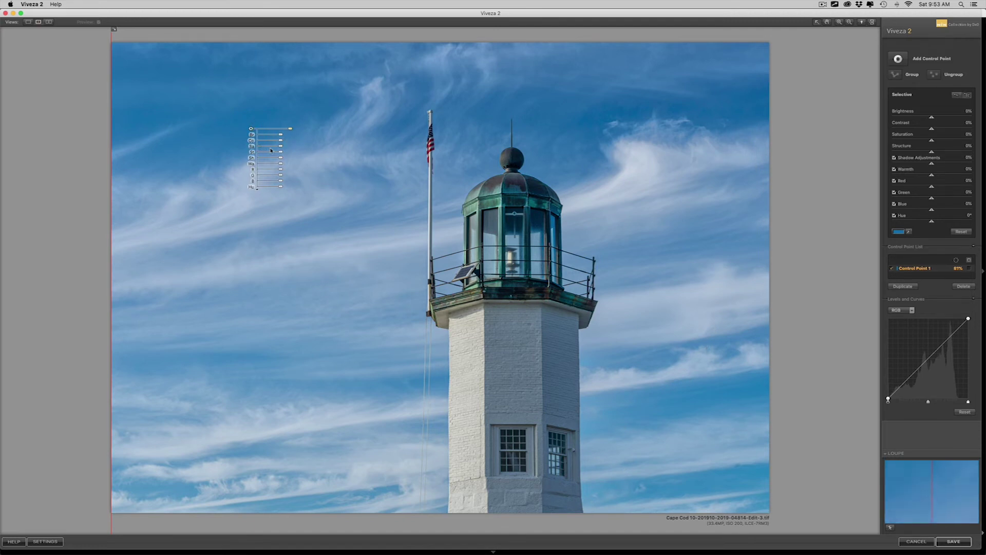
left_click_drag(282, 154, 286, 152)
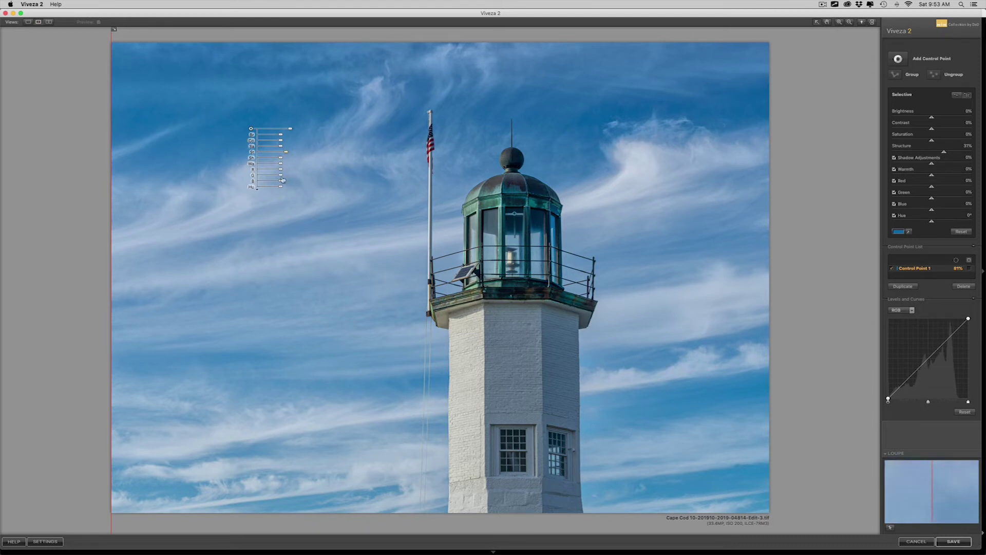
left_click_drag(280, 181, 283, 182)
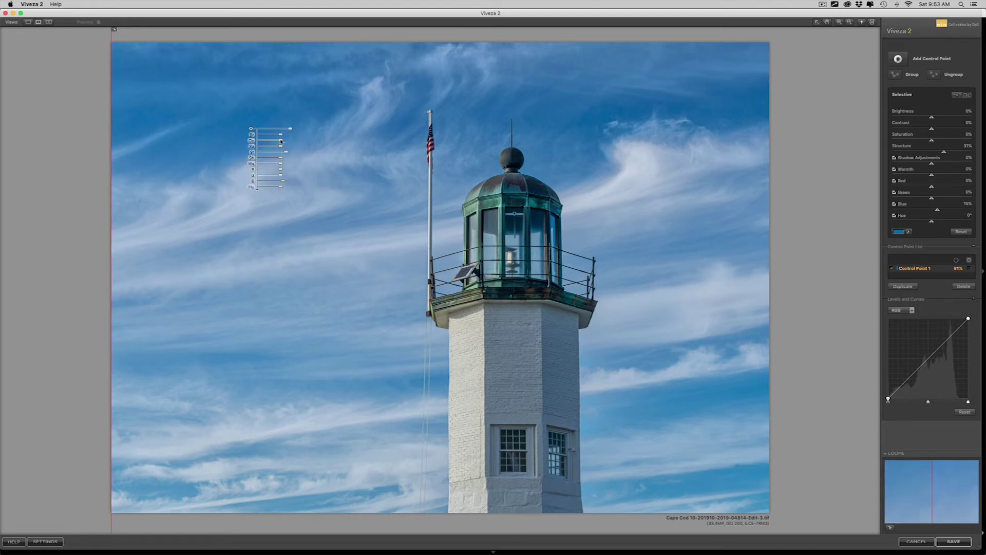
left_click_drag(282, 134, 281, 136)
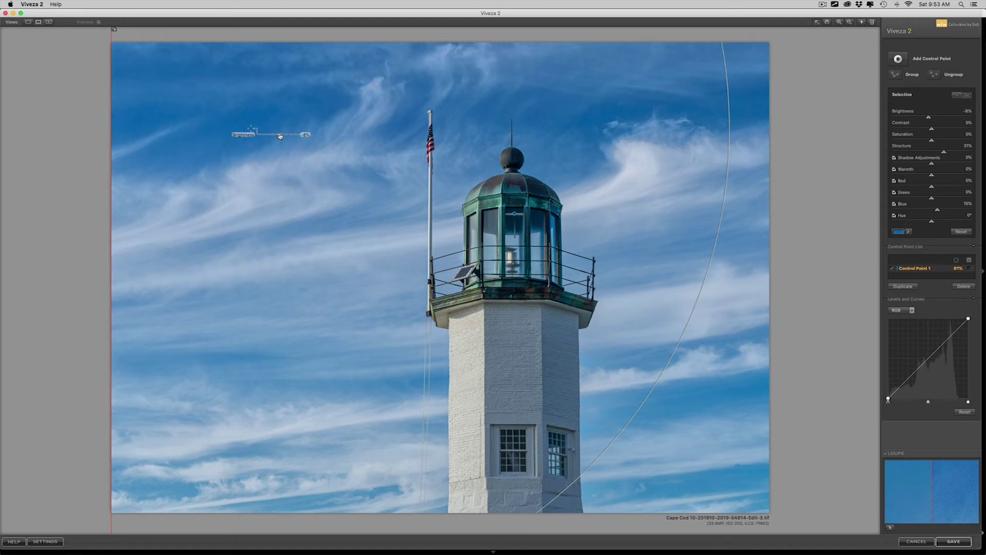
left_click_drag(280, 136, 279, 136)
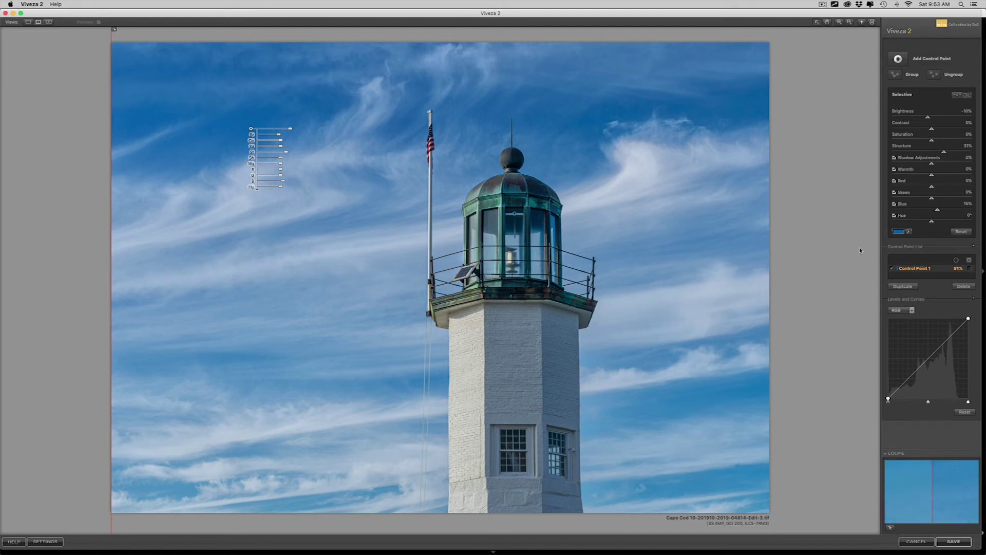
Step: Add a control point in the lower-right blue sky with Green -13% and Structure 24%, and duplicate it to the lower-left sky
left_click(898, 58)
left_click(712, 400)
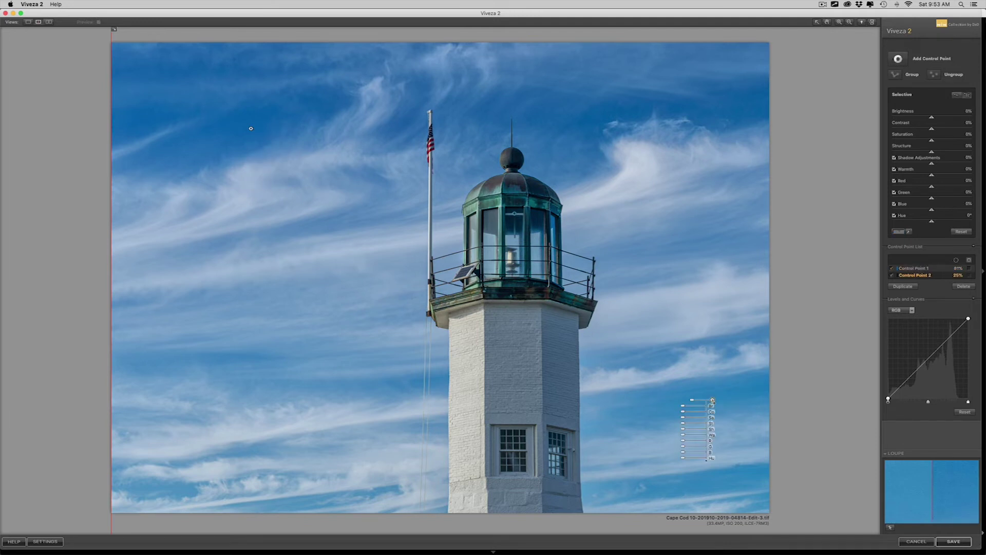
left_click_drag(711, 446, 686, 447)
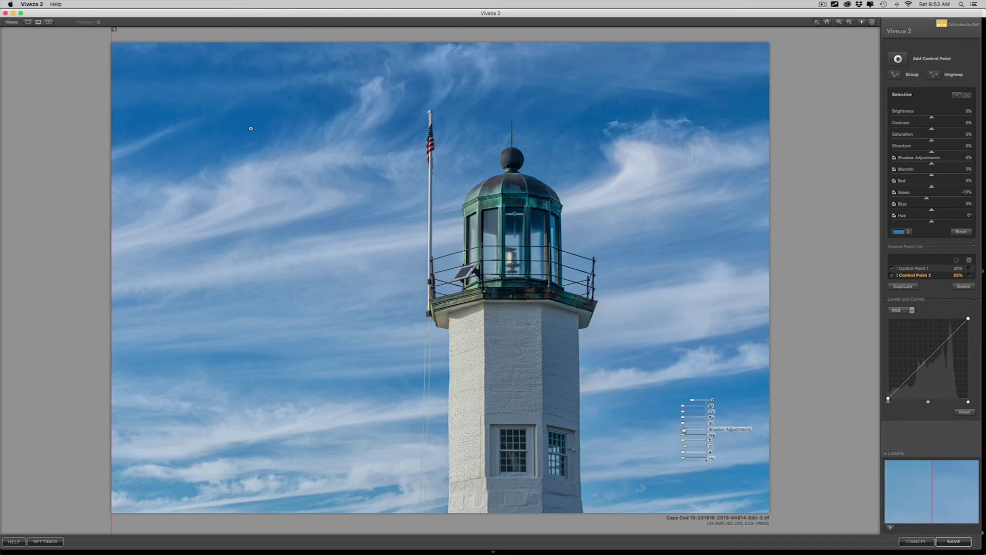
left_click_drag(684, 424, 679, 424)
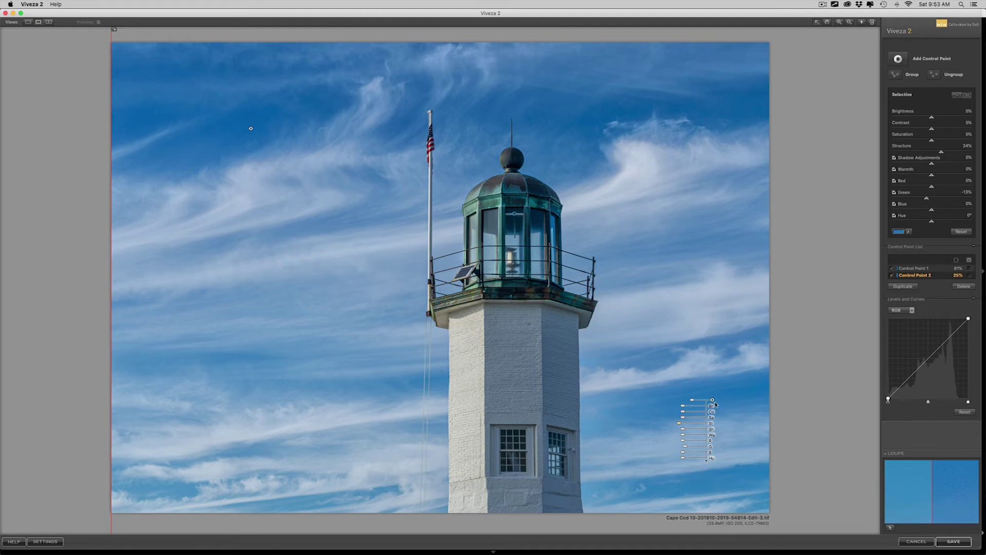
left_click_drag(713, 400, 299, 504)
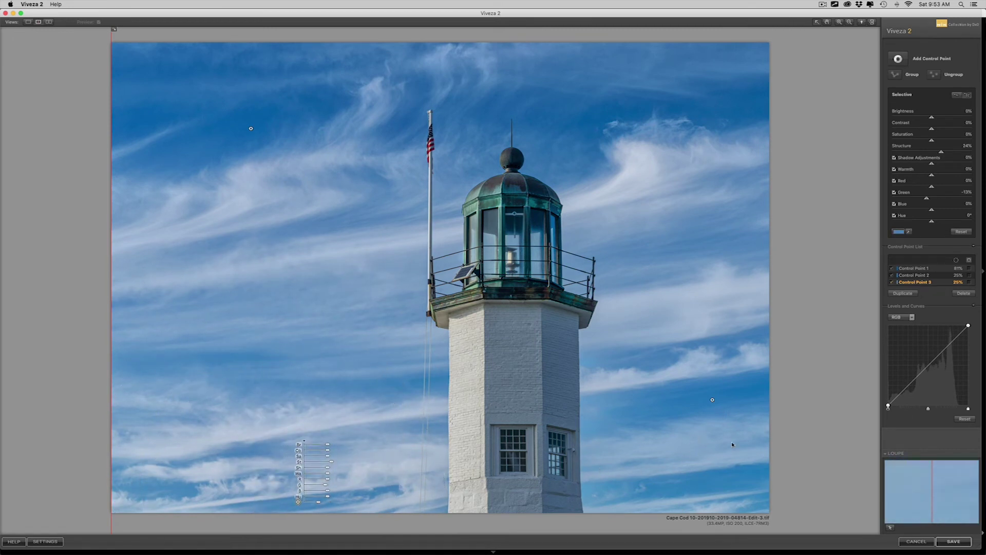
Step: Add a control point on the lower-right cloud with Brightness 22%, Structure 20%, Blue 4% and Saturation -15%
left_click(898, 59)
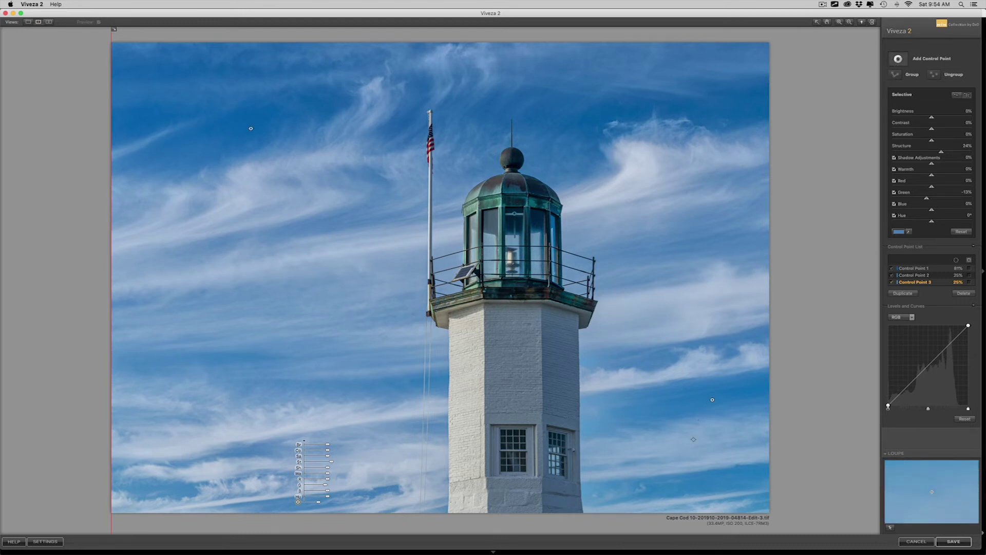
left_click(691, 450)
left_click_drag(719, 458, 723, 458)
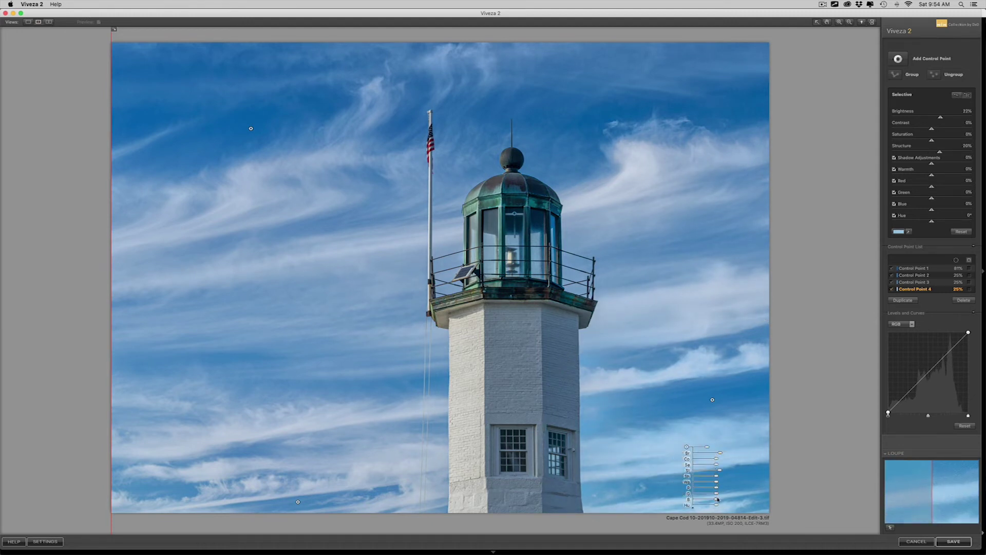
left_click_drag(717, 499, 717, 498)
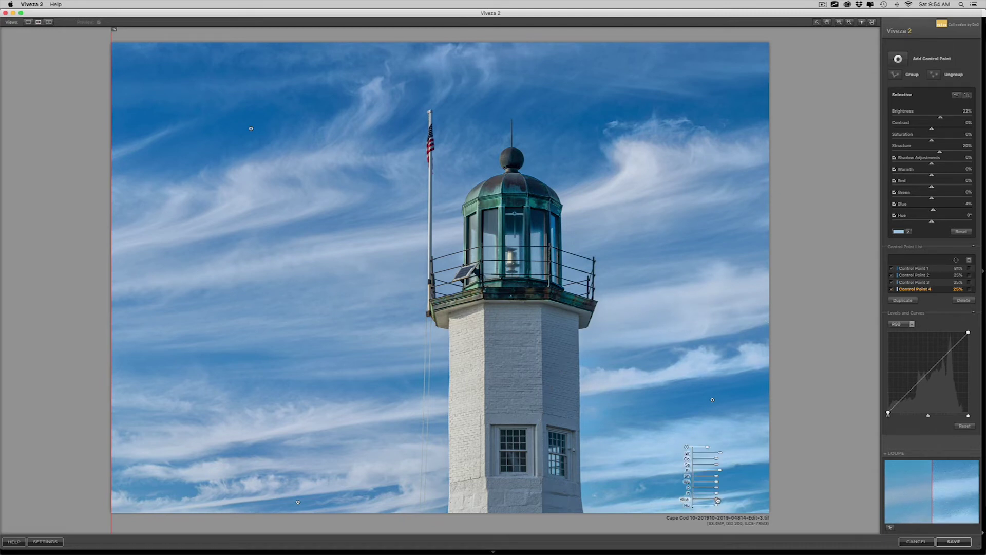
left_click_drag(717, 465, 715, 466)
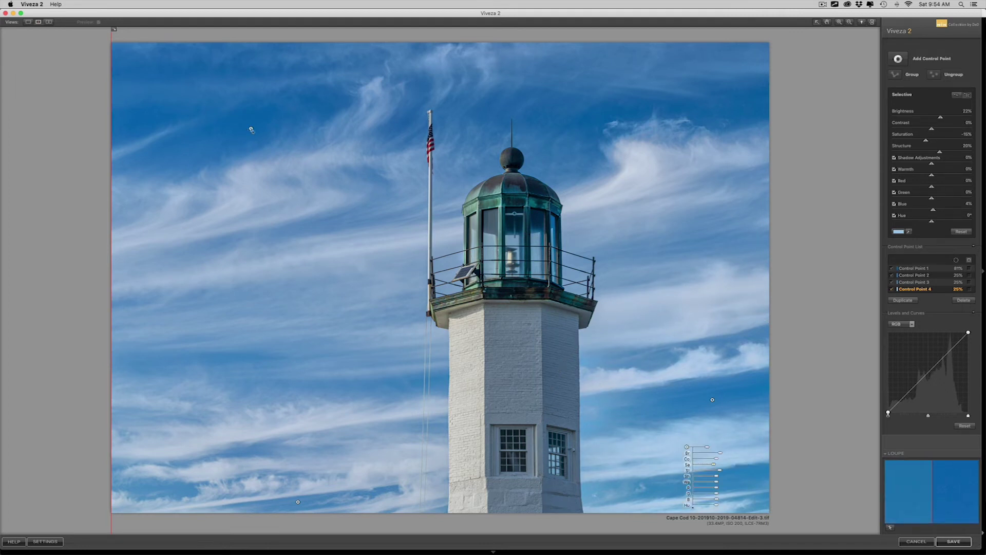
Step: Refine the upper-left sky control point to Brightness -12% and Saturation about -5%
left_click(250, 128)
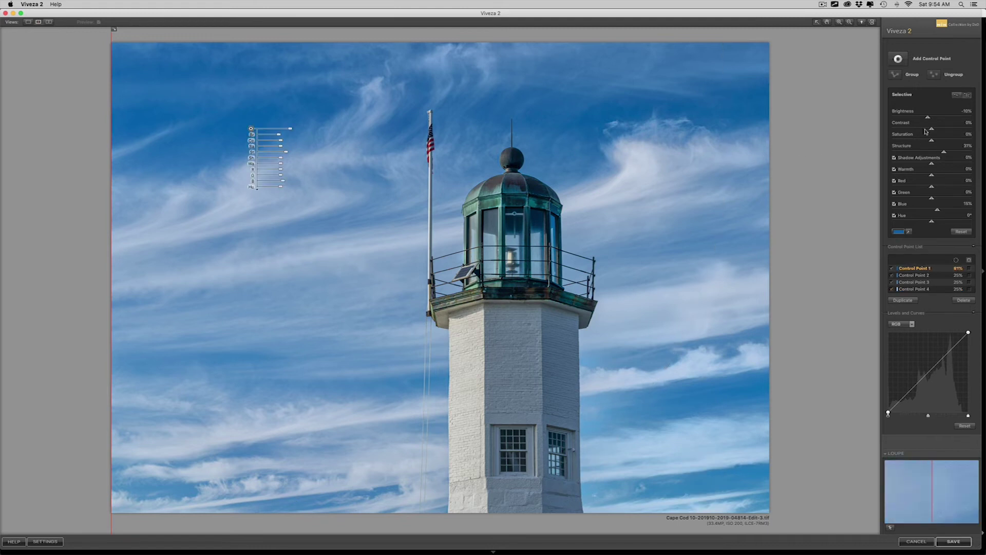
left_click_drag(929, 119, 929, 120)
left_click_drag(933, 139, 931, 142)
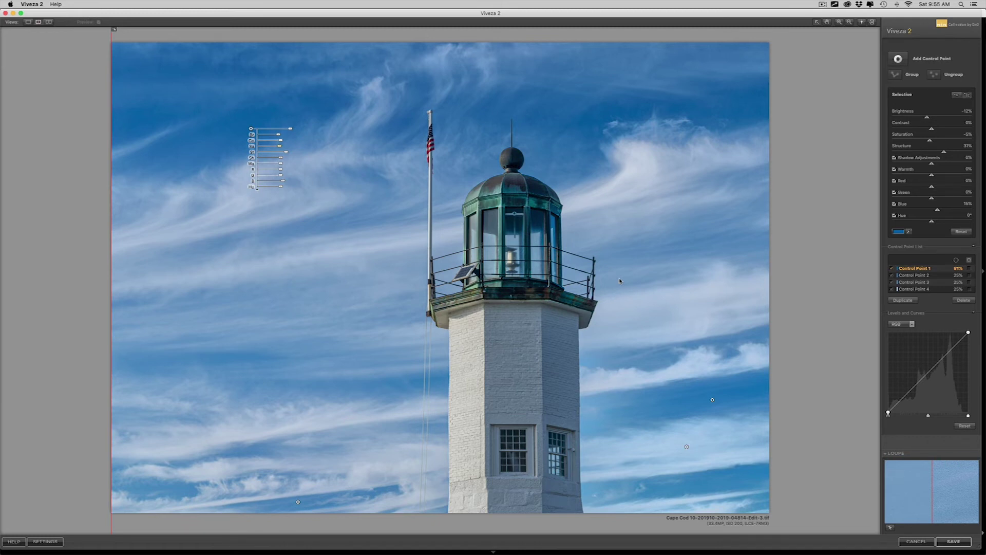
Step: Add a control point on the white brick tower and set its Warmth to 24%
left_click(899, 58)
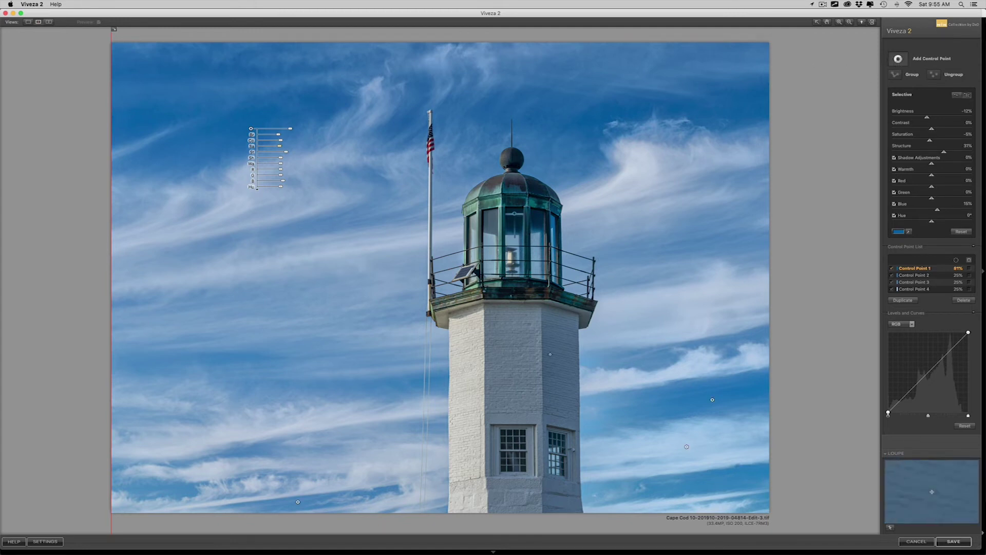
left_click(481, 384)
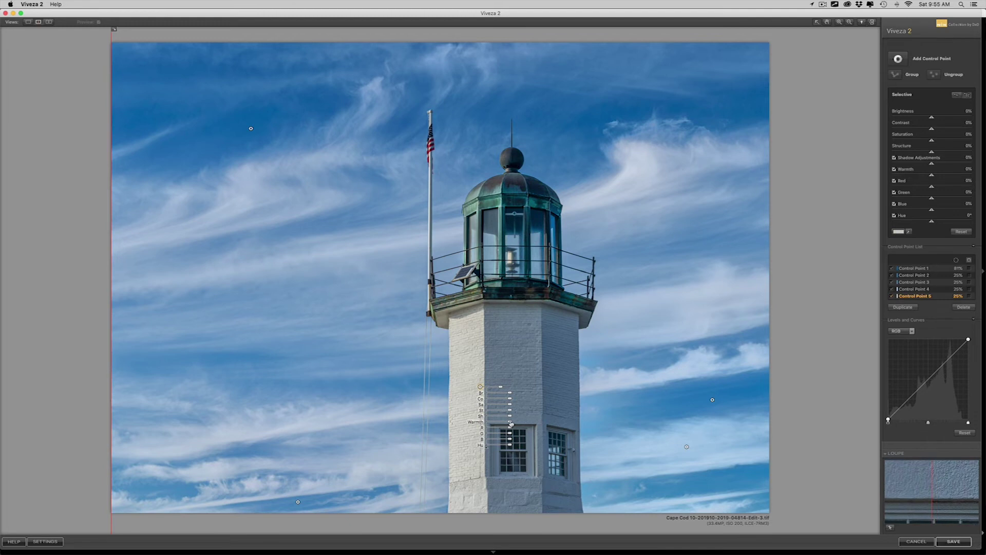
left_click_drag(512, 424, 515, 423)
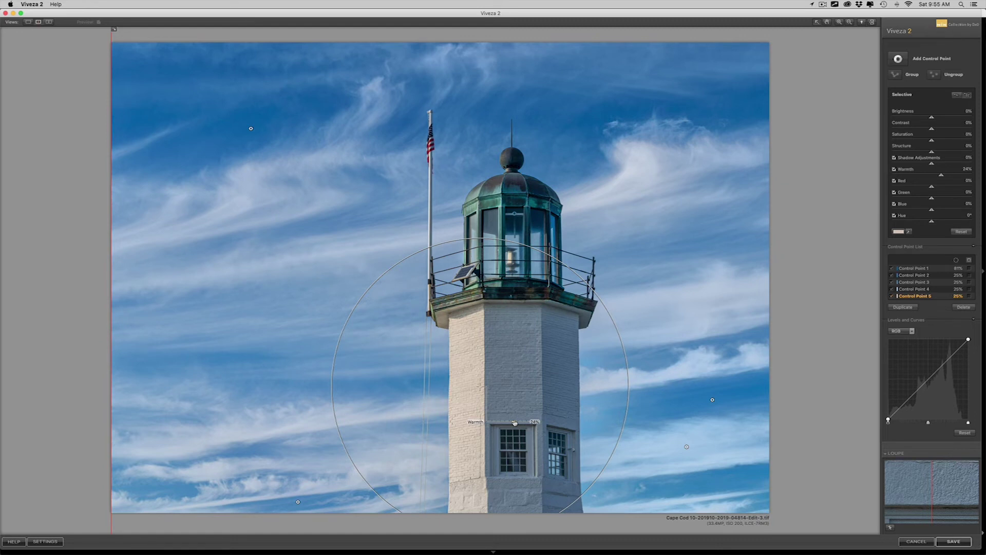
left_click_drag(515, 423, 516, 423)
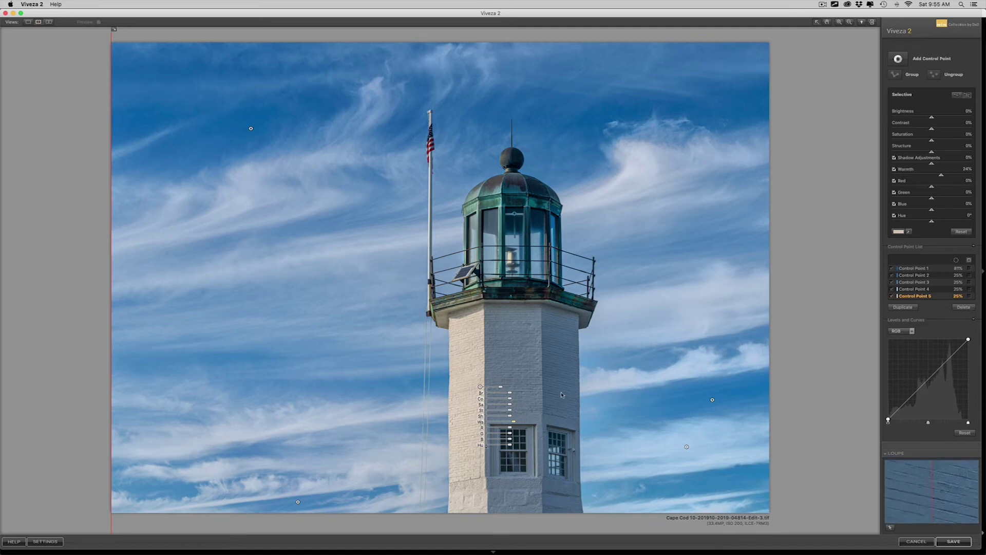
Step: Add a control point on the green lantern room frame with Warmth 20% and Saturation 31%
left_click(921, 64)
left_click(499, 201)
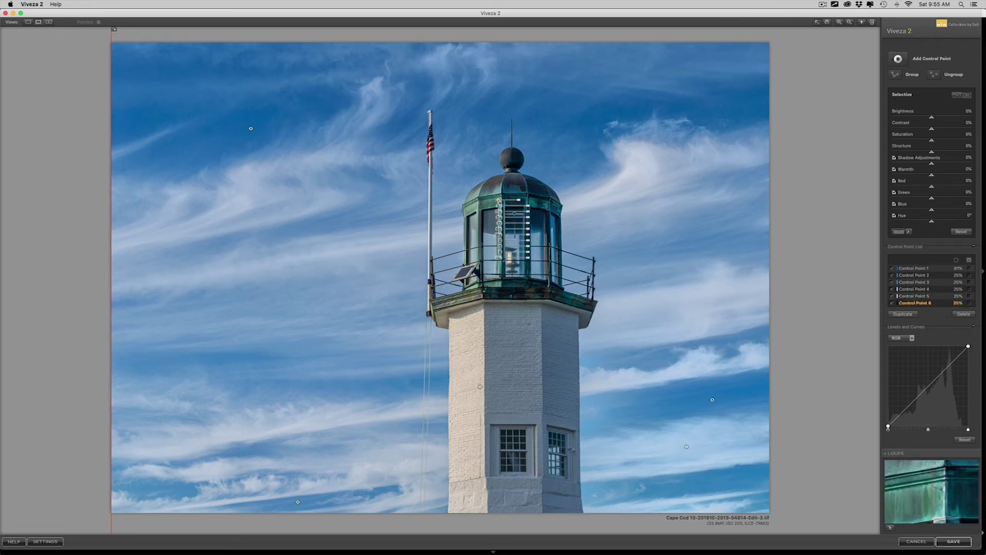
mouse_move(528, 231)
left_mouse_down()
mouse_move(535, 237)
mouse_move(534, 219)
left_mouse_up()
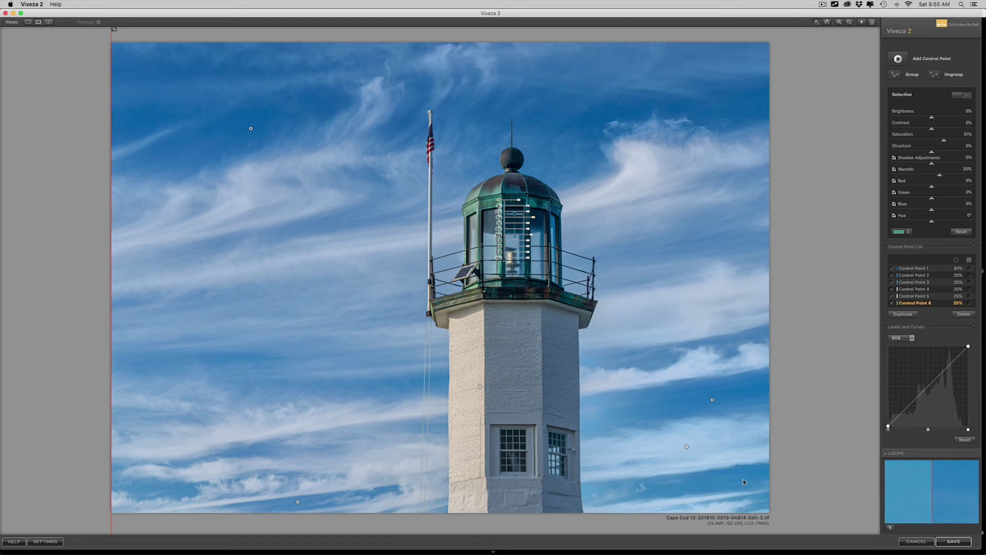
Step: Compare the enhanced photo with its unedited version by sweeping the split preview divider across the image
left_click(811, 396)
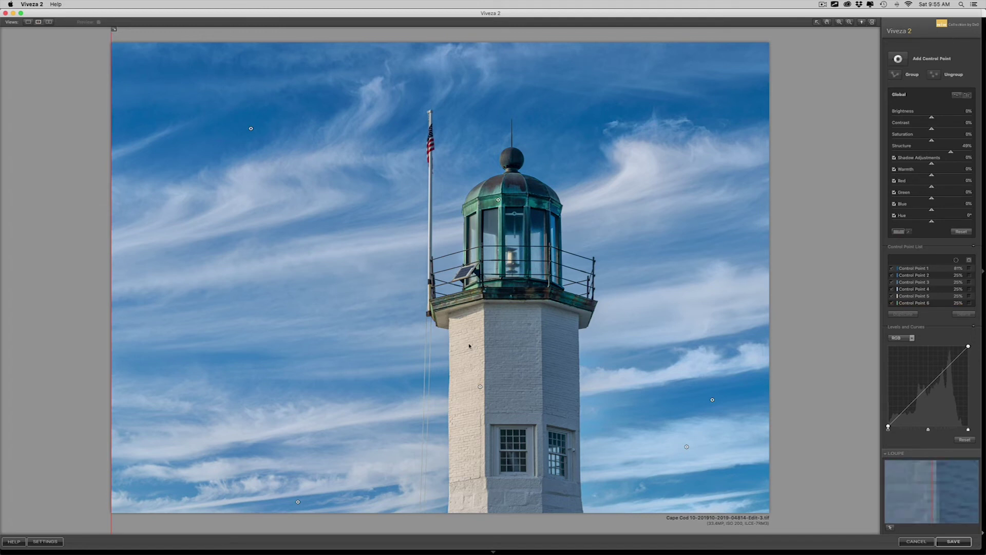
left_click_drag(111, 283, 207, 360)
left_click_drag(144, 361, 105, 347)
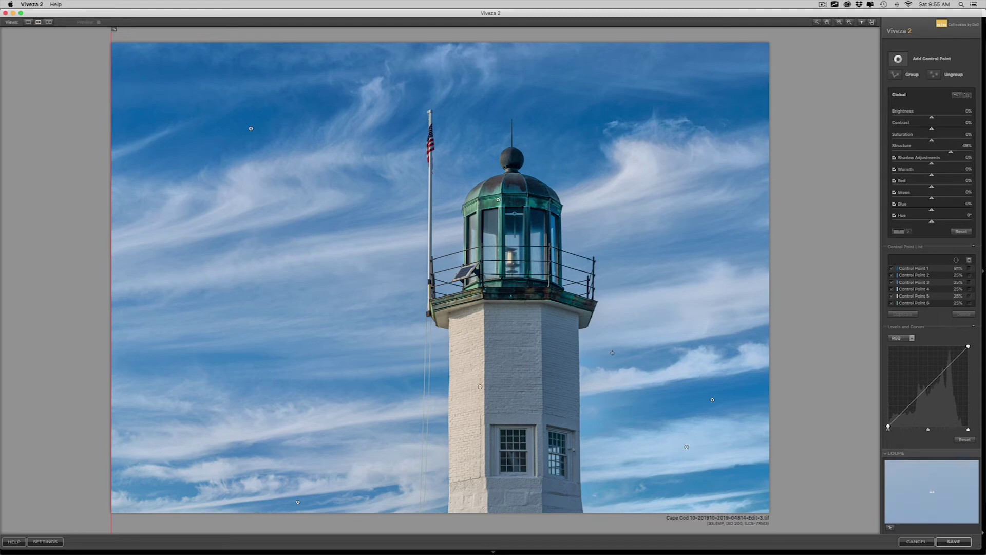
Step: Add a control point on the shaded face of the tower with Structure 36%, and save the Viveza edit
left_click(535, 367)
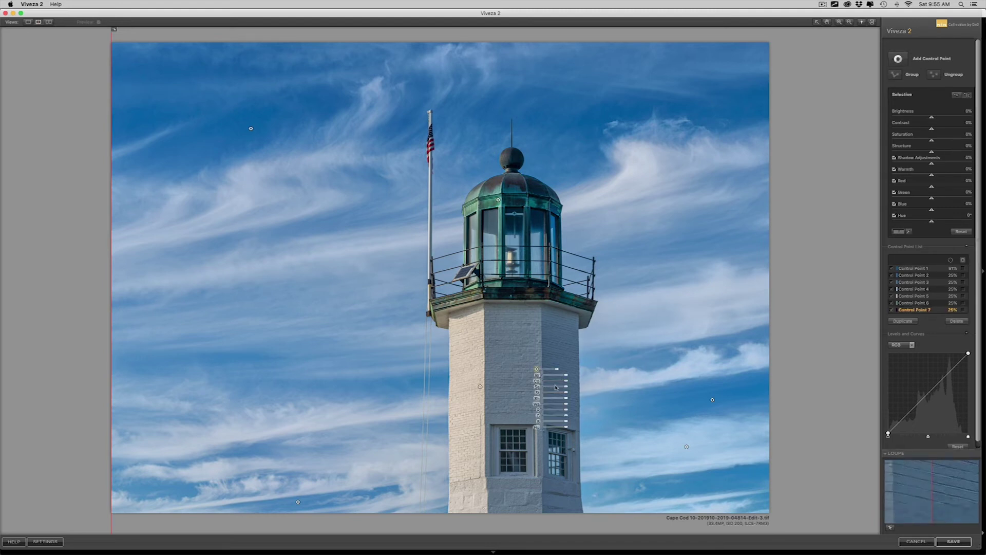
left_click_drag(568, 394, 572, 395)
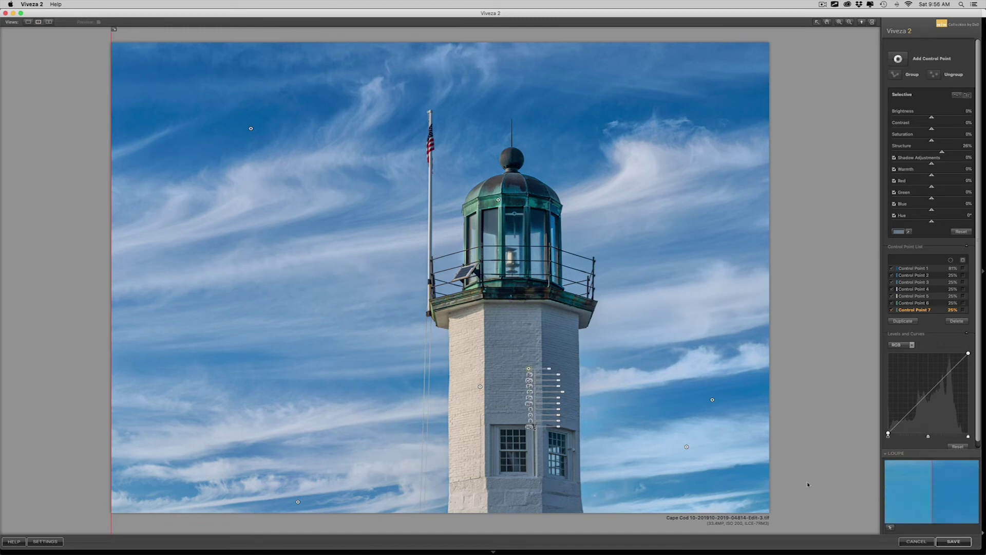
left_click(949, 540)
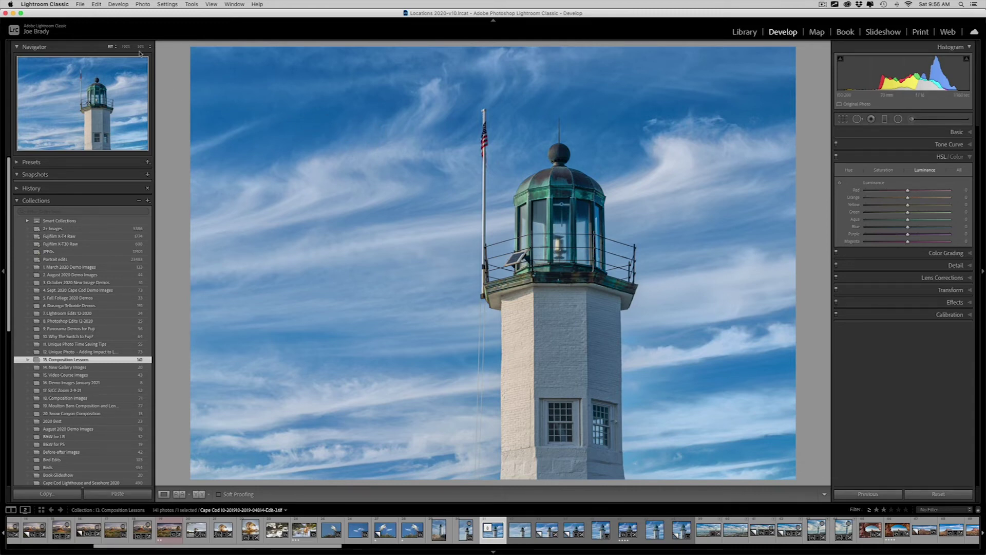
Step: Inspect the sky beside the lantern room up close and open a copy with Lightroom adjustments in Dfine 2
left_click(615, 129)
left_click_drag(404, 169, 546, 214)
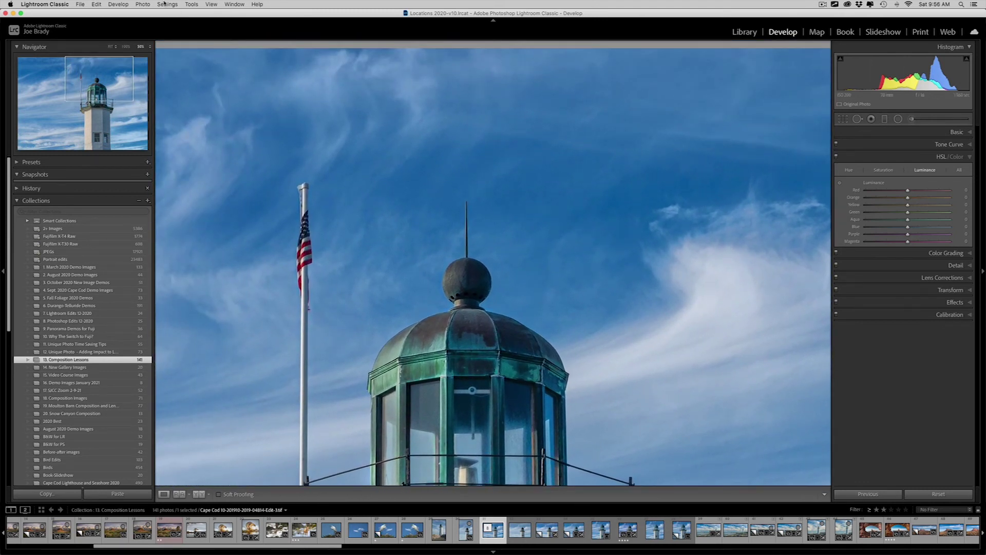
left_click(146, 4)
mouse_move(149, 44)
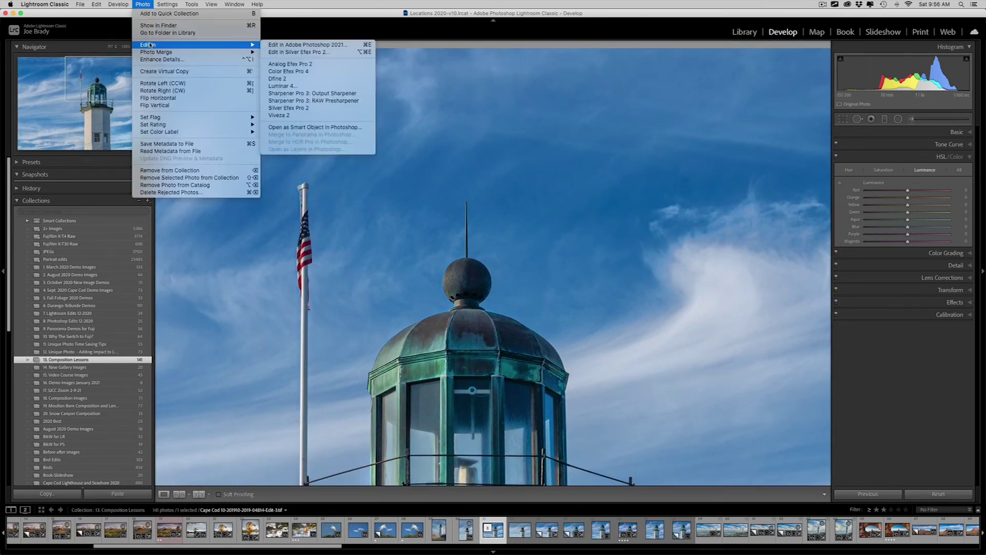
left_click(312, 80)
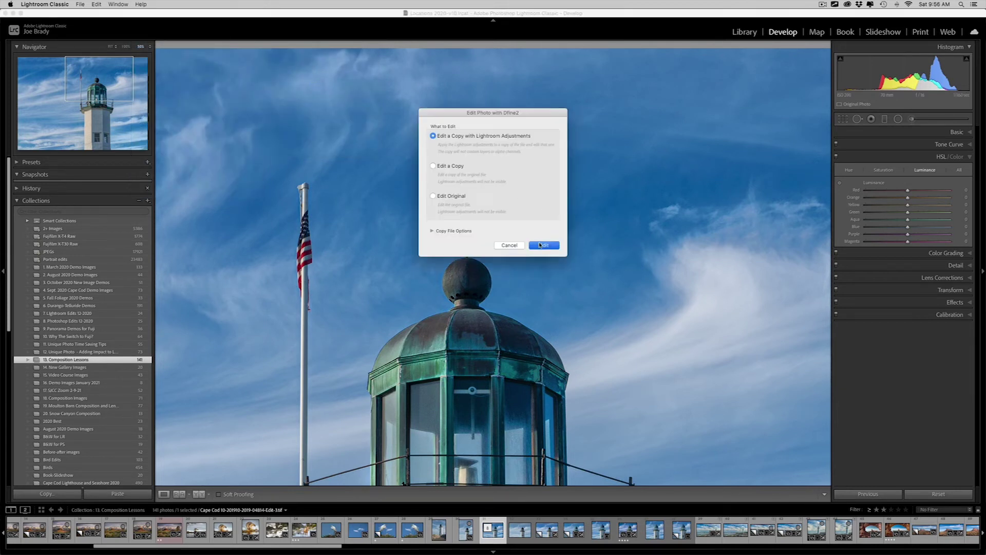
left_click(540, 245)
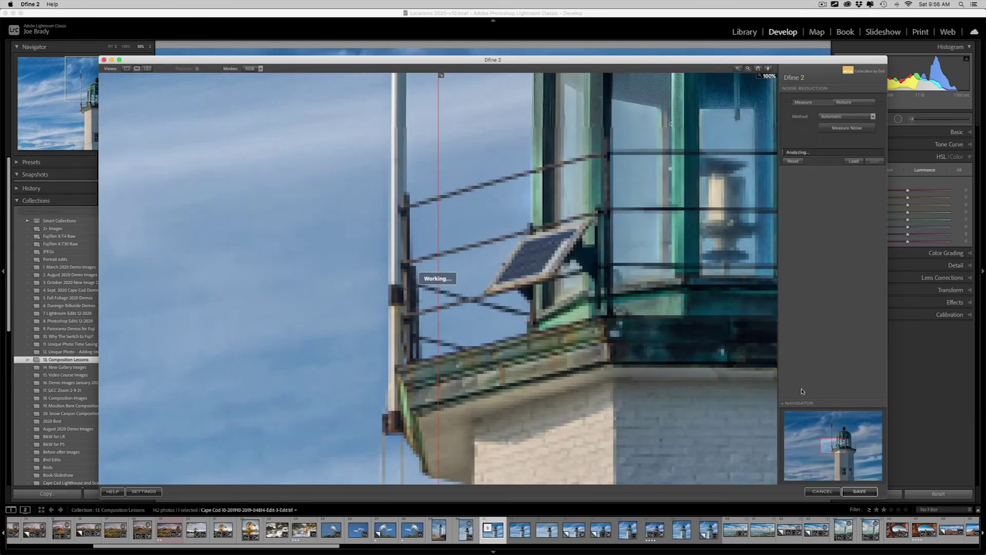
Step: Check the automatic noise reduction around the lighthouse's ball finial, save it and view the whole photo
left_click_drag(838, 449, 847, 427)
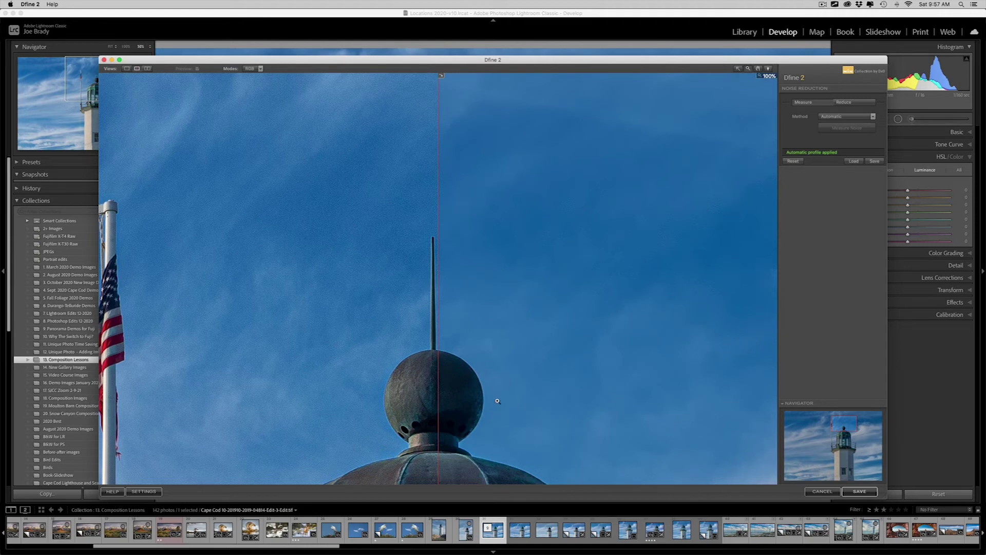
left_click(860, 491)
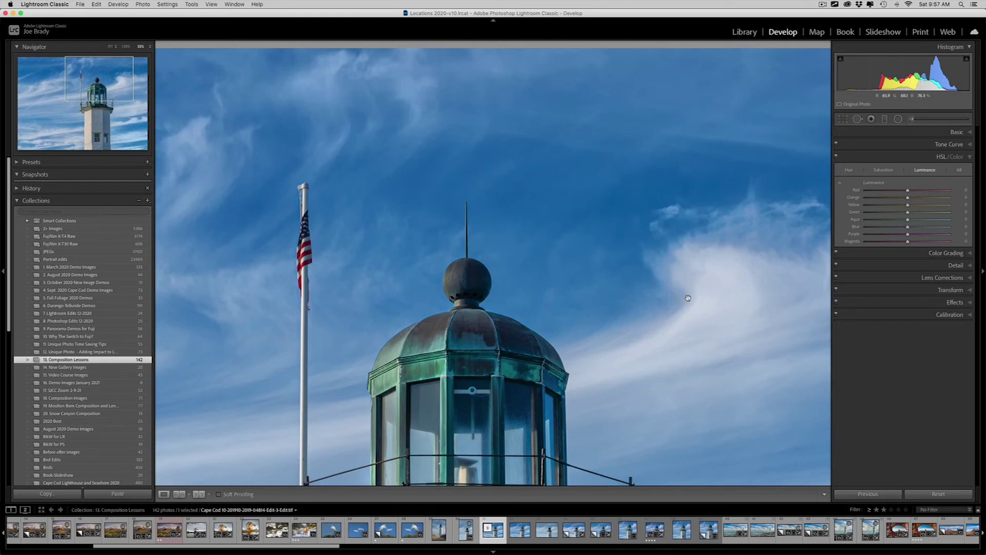
left_click(689, 299)
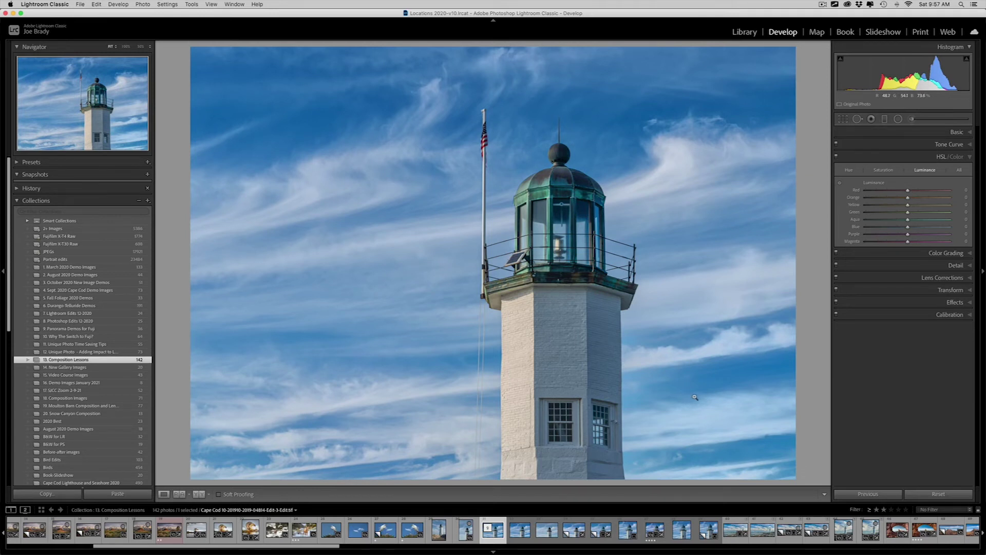
Step: Start a 4 x 5 / 8 x 10 crop, trim it from the upper edge and reposition the photo within the frame
left_click(843, 120)
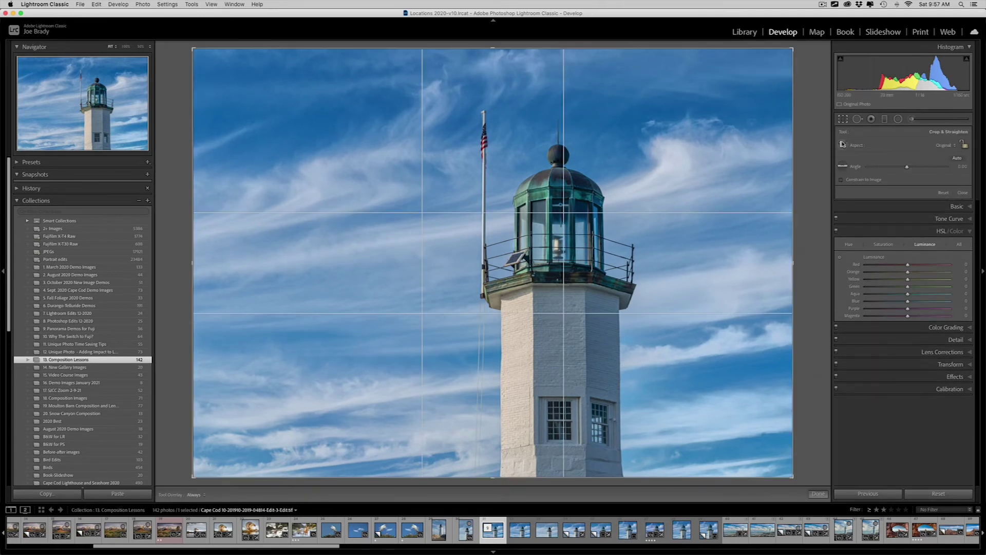
left_click(942, 146)
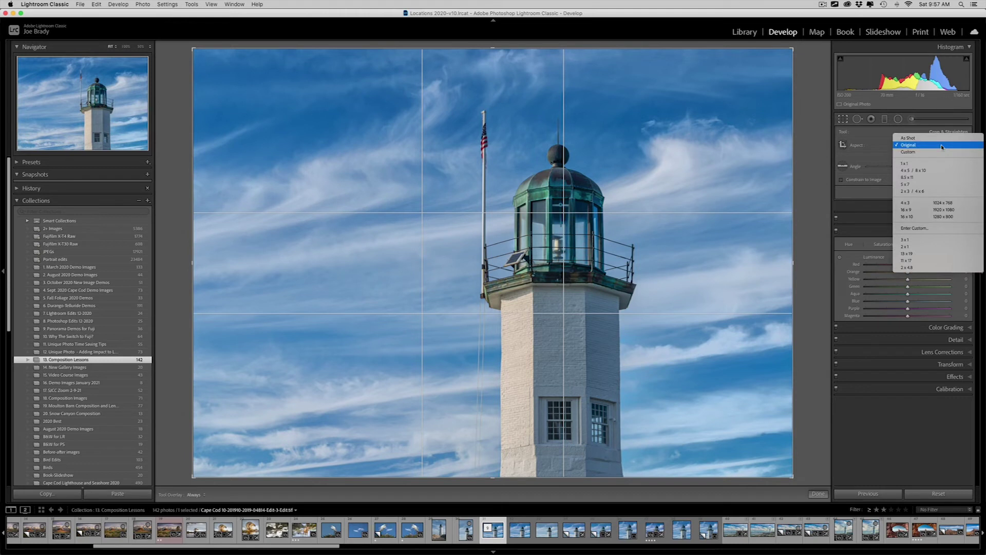
left_click(934, 171)
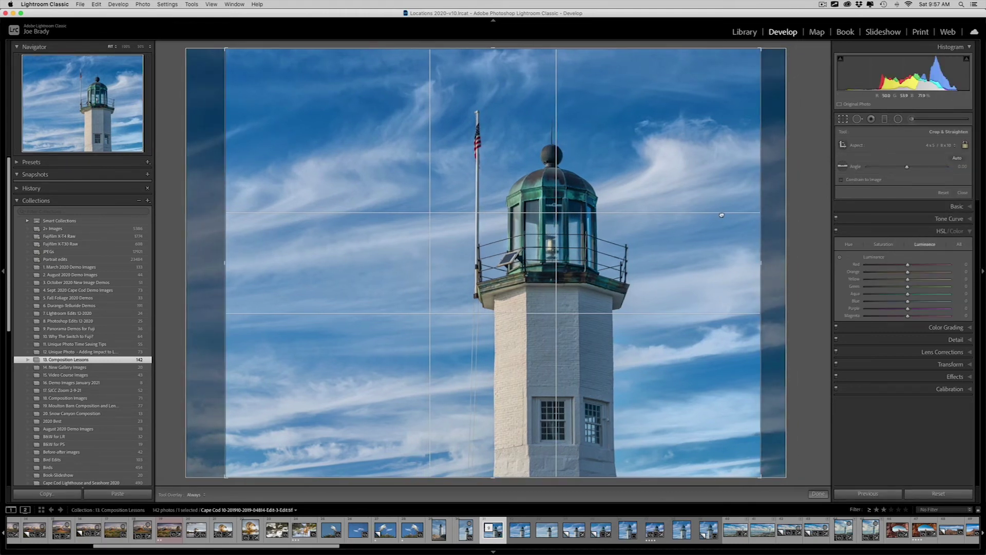
left_click_drag(493, 49, 493, 65)
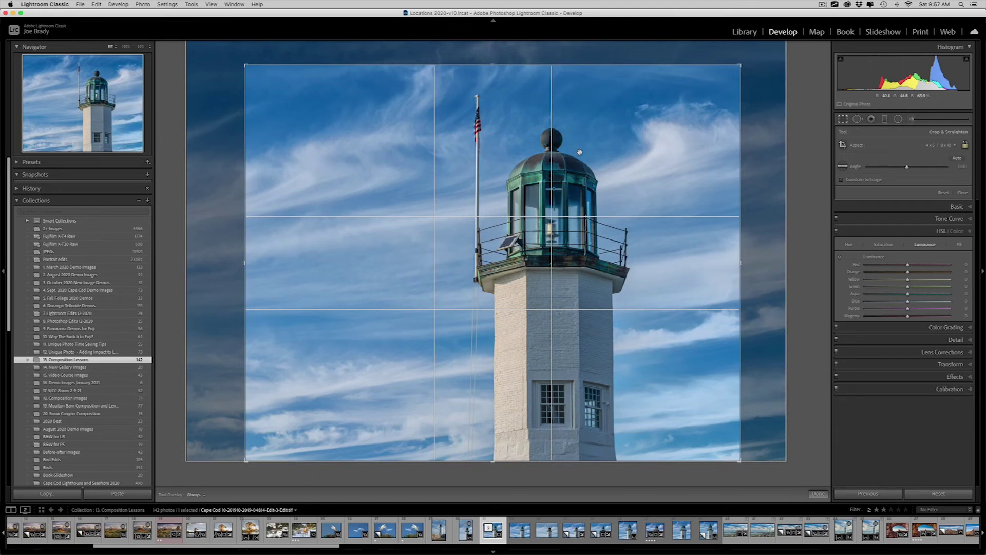
left_click_drag(661, 179, 660, 178)
left_click_drag(660, 178, 661, 177)
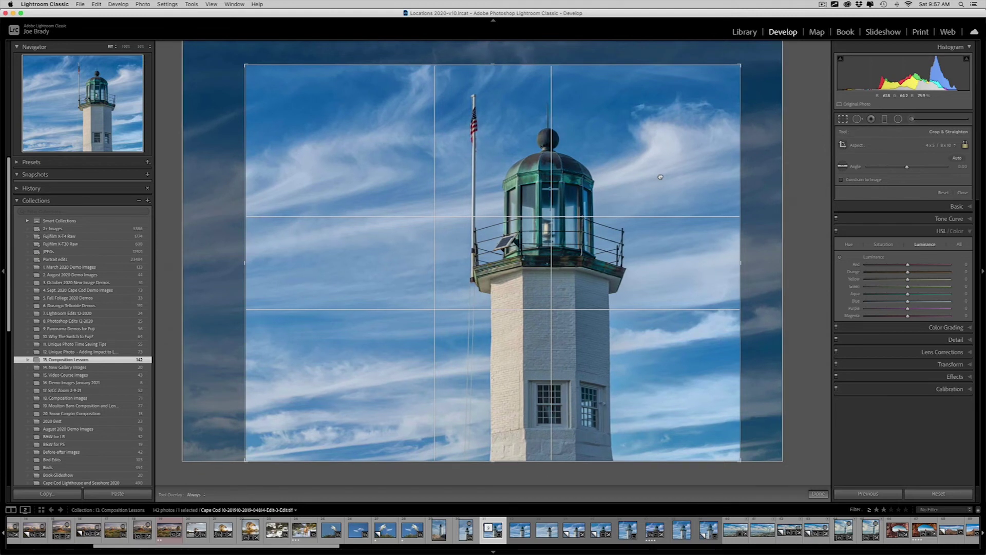
Step: Fine-tune the crop's size and position to trim the tower base and clouds, and apply it
left_click_drag(743, 461, 724, 446)
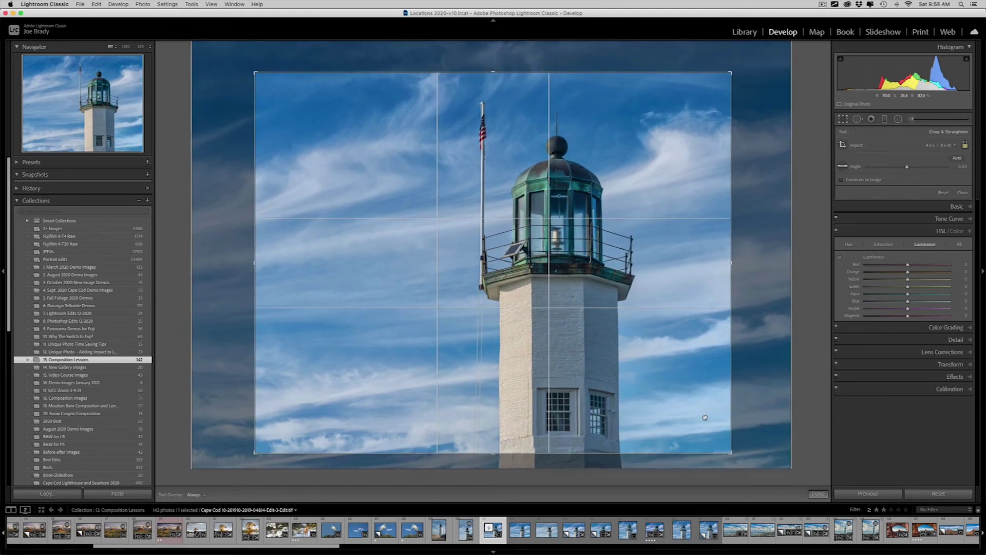
left_click_drag(706, 418, 705, 414)
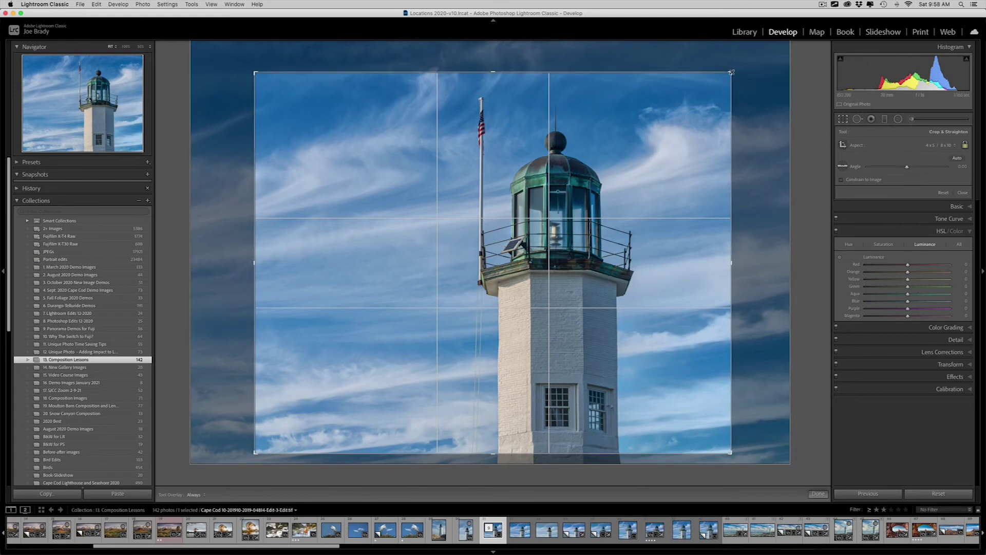
left_click_drag(732, 73, 738, 69)
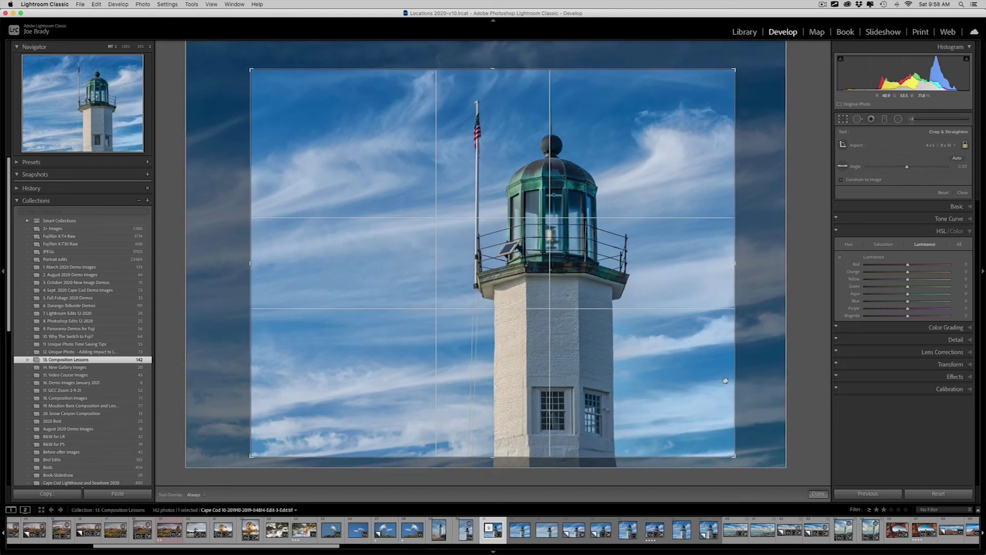
left_click_drag(738, 451, 737, 457)
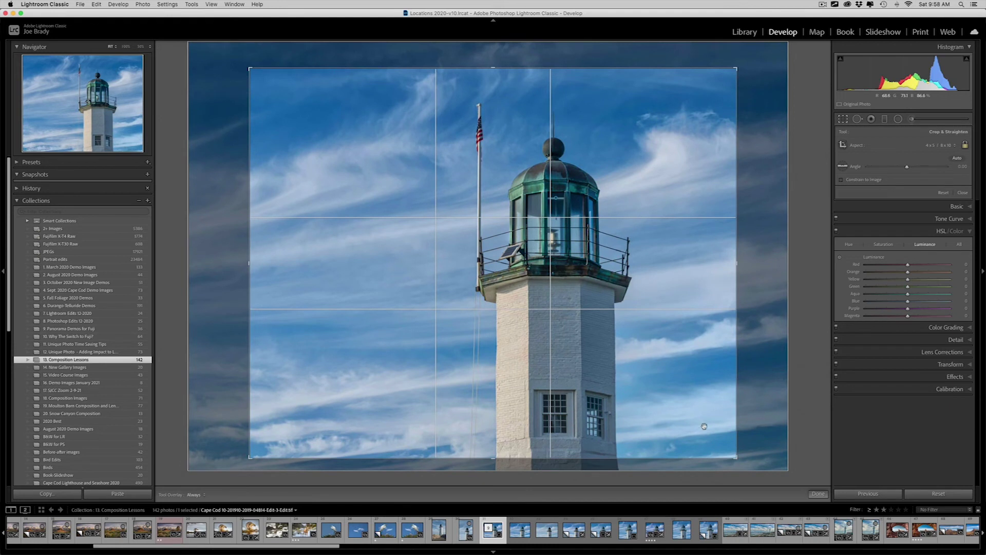
left_click_drag(738, 457, 742, 463)
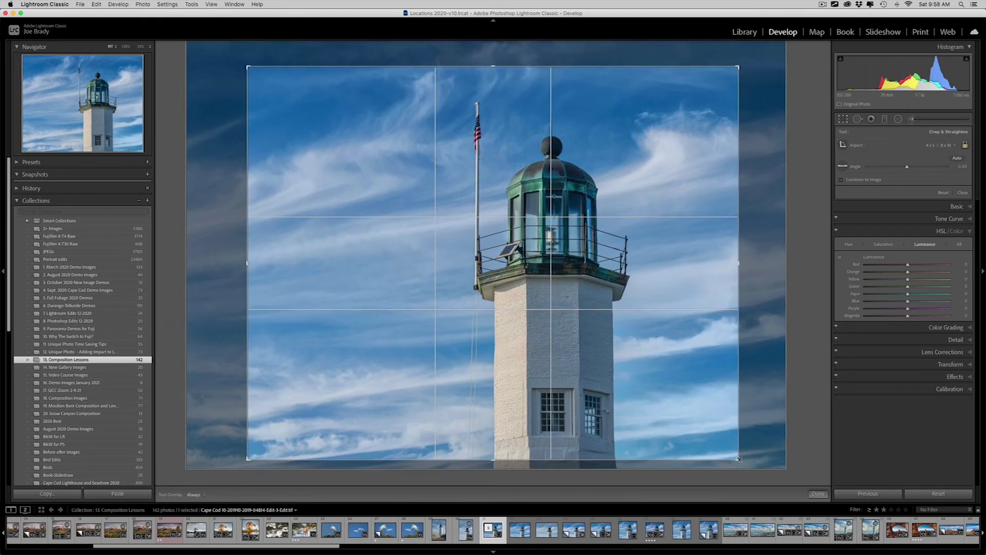
left_click_drag(672, 377, 671, 377)
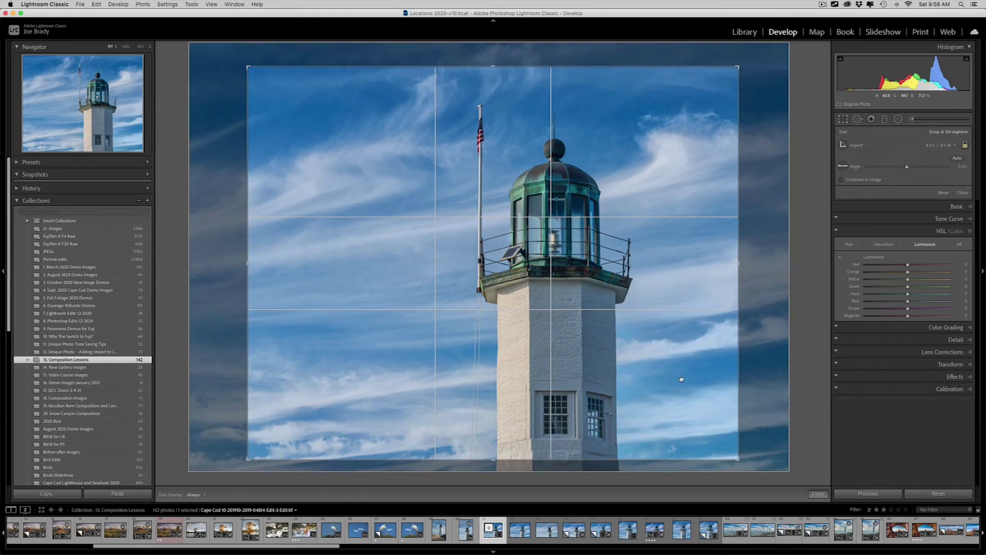
key("Return")
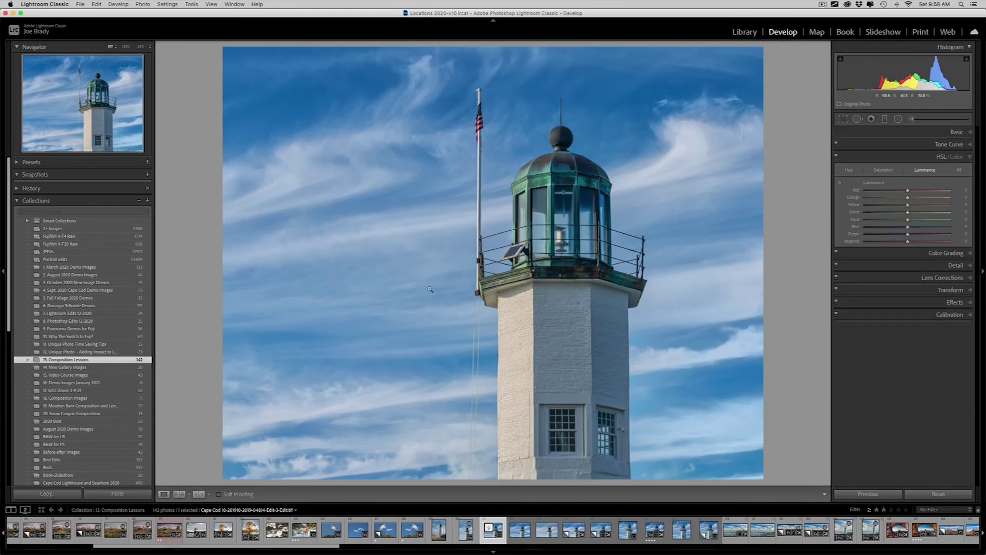
Step: Add a Highlight Priority post-crop vignette with Amount -8, Roundness about -48 and Feather 65
left_click(954, 302)
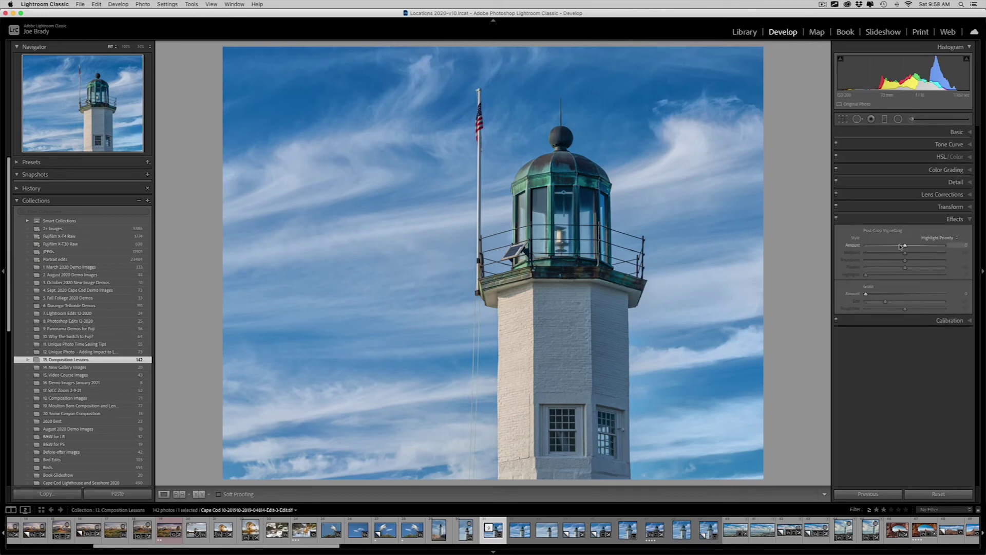
left_click_drag(905, 246, 802, 257)
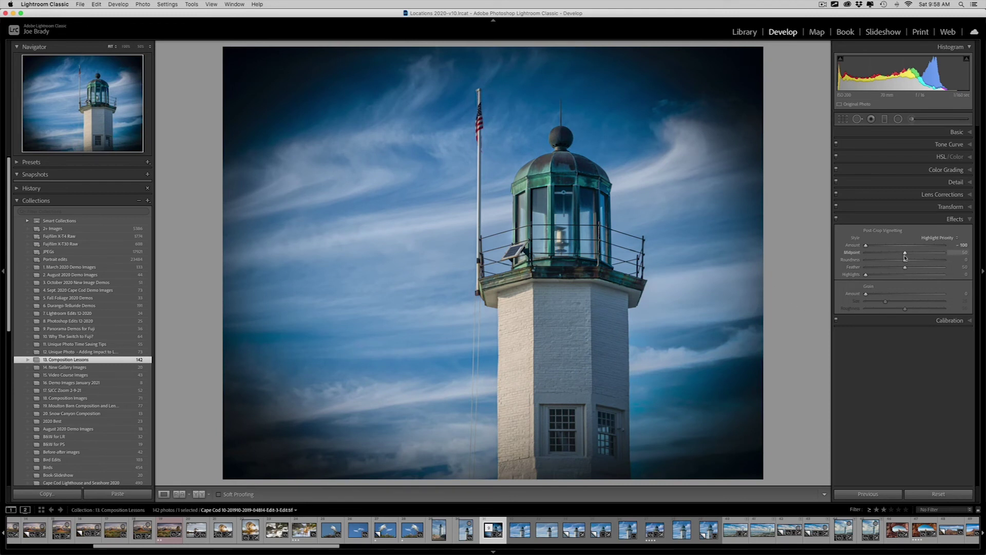
mouse_move(905, 260)
left_mouse_down()
mouse_move(885, 263)
mouse_move(917, 269)
left_mouse_up()
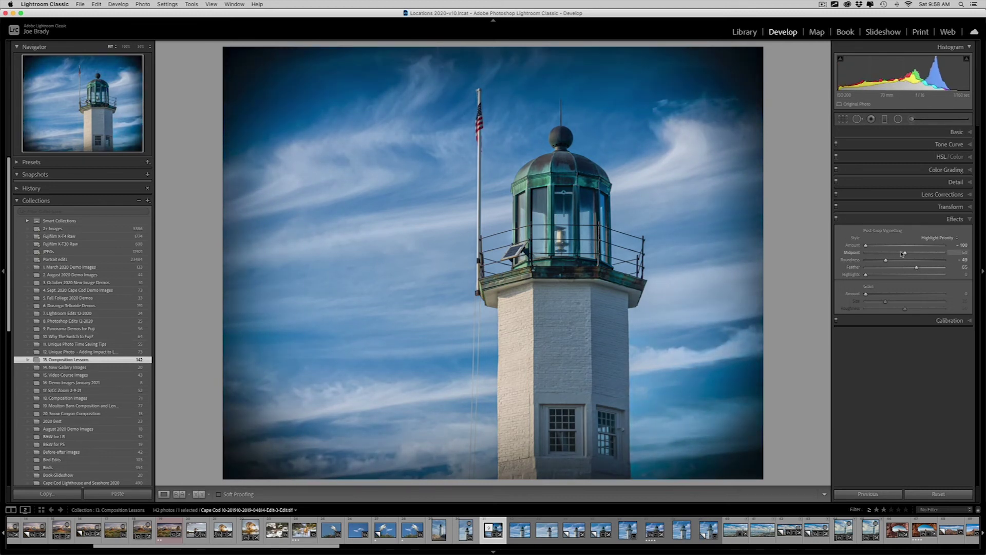
left_click_drag(866, 247, 901, 247)
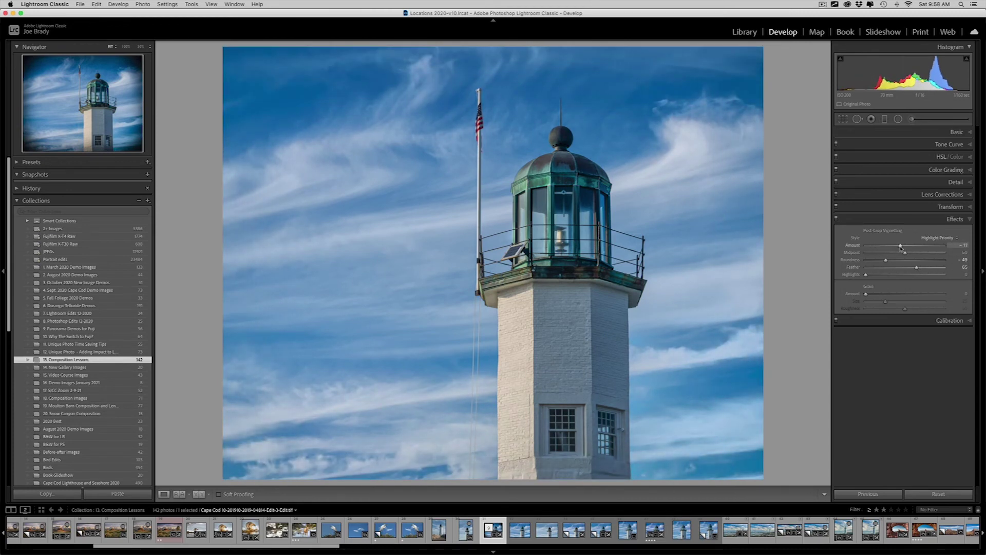
left_click_drag(901, 248, 902, 247)
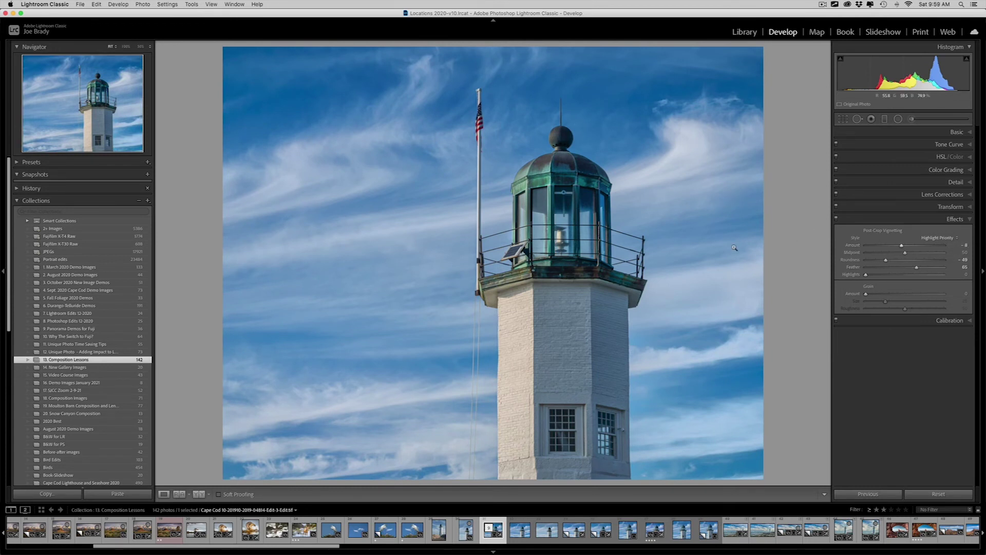
Step: Toggle the vignette effect off and on to compare the photo with and without it
left_click(836, 220)
left_click(836, 220)
left_click(836, 220)
left_click(836, 220)
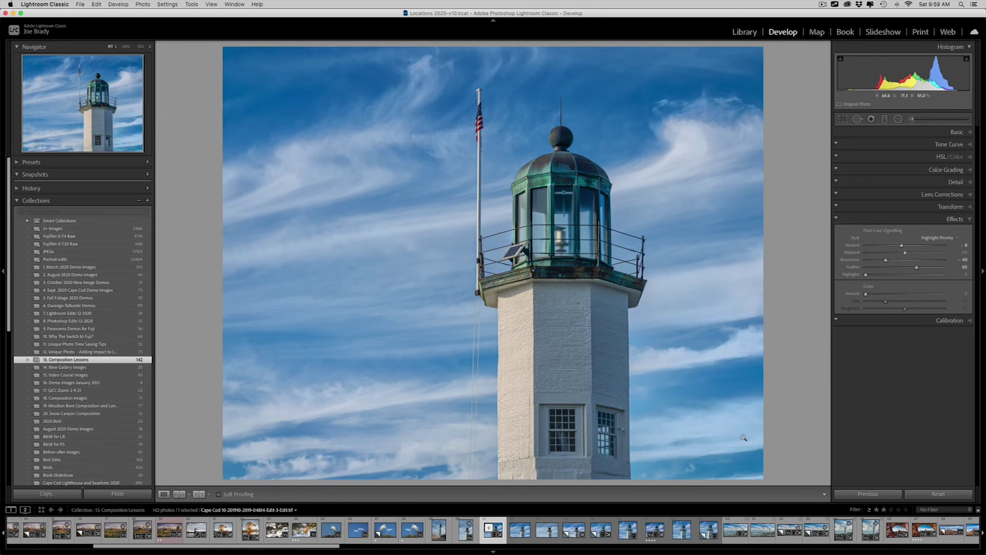